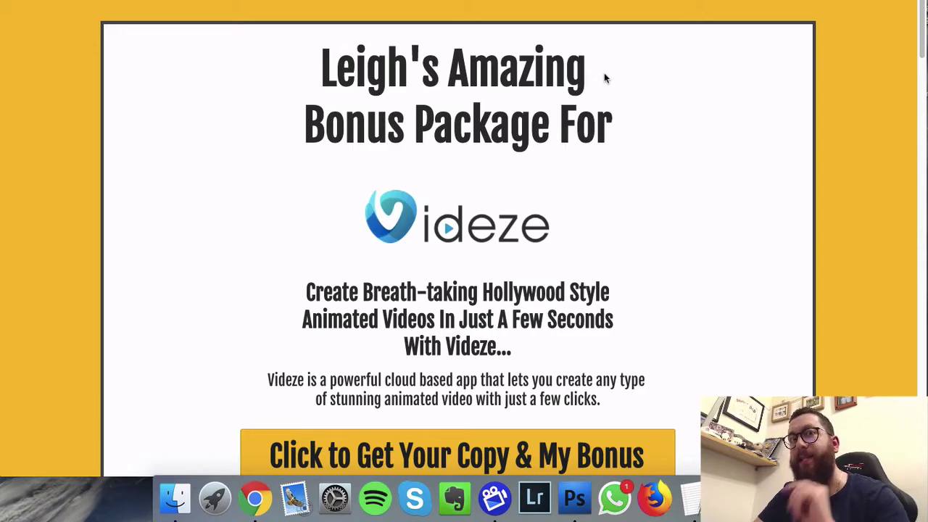
- Scroll the Videze sales page to the YouTube demo video and the custom bonuses heading
scroll(555, 176, down, 10)
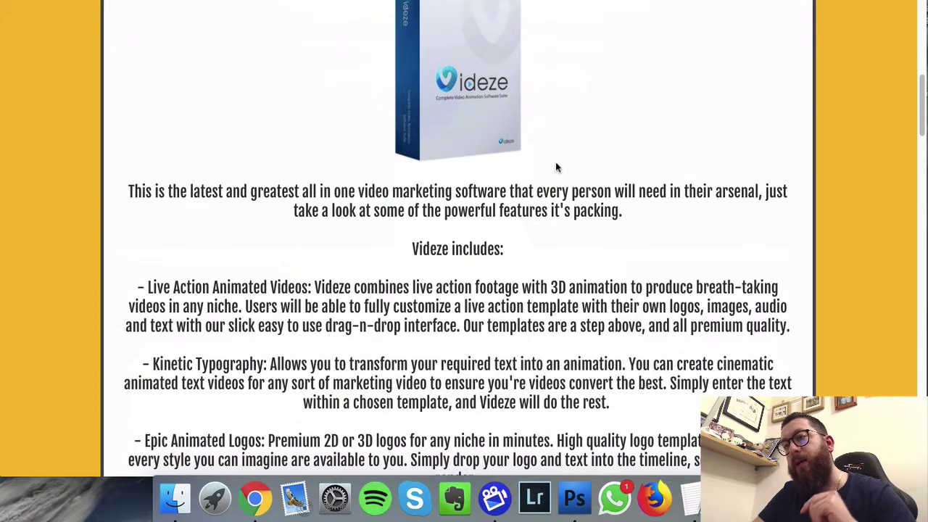
scroll(555, 167, up, 10)
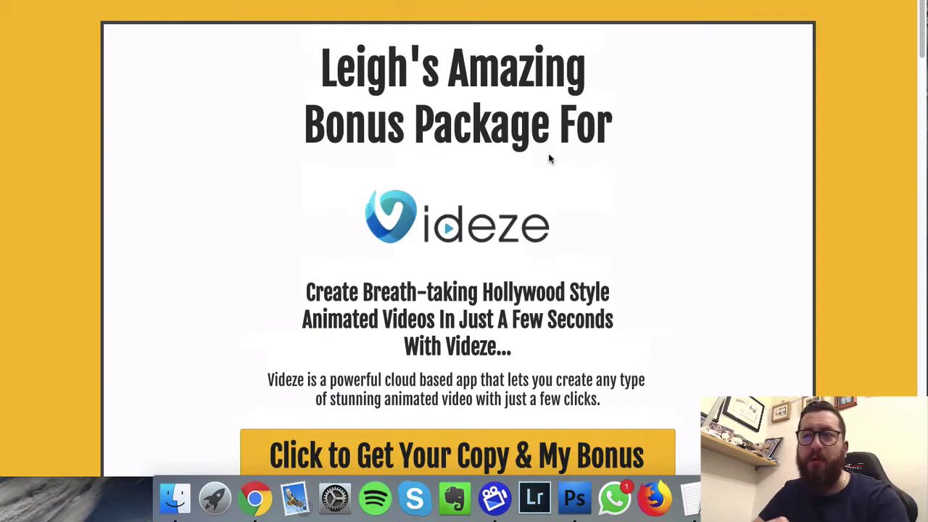
scroll(477, 229, down, 1)
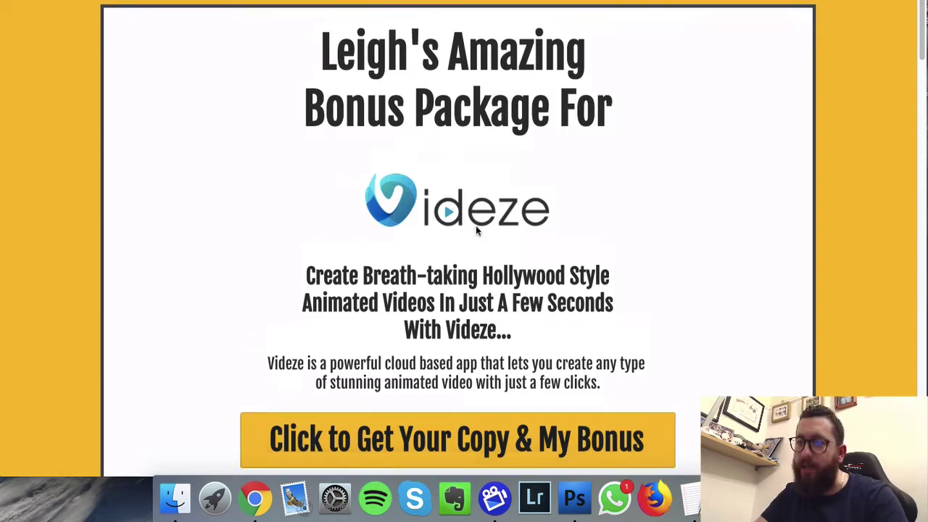
scroll(476, 229, down, 5)
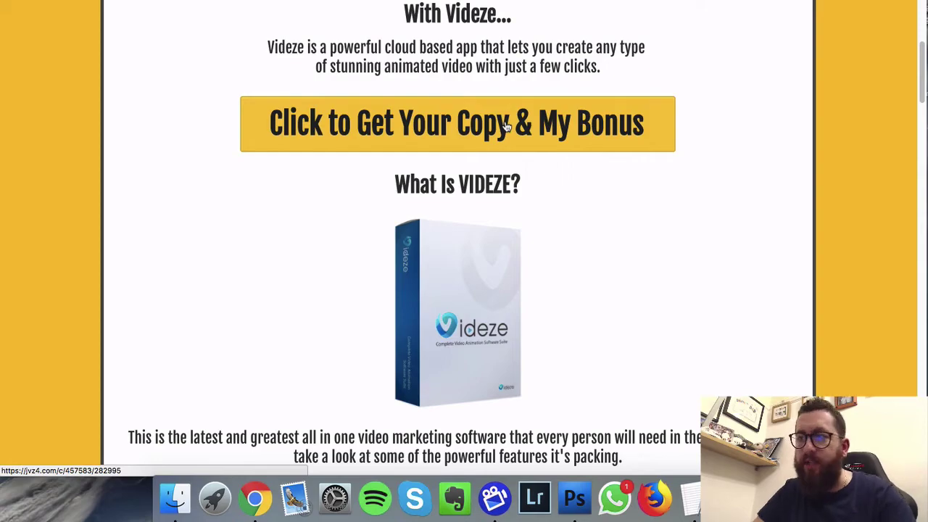
scroll(506, 131, down, 4)
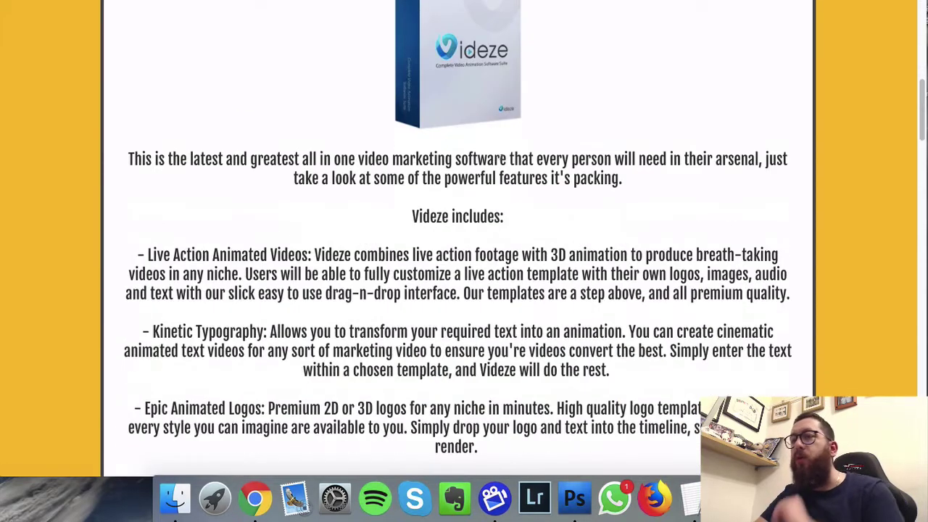
scroll(501, 168, down, 10)
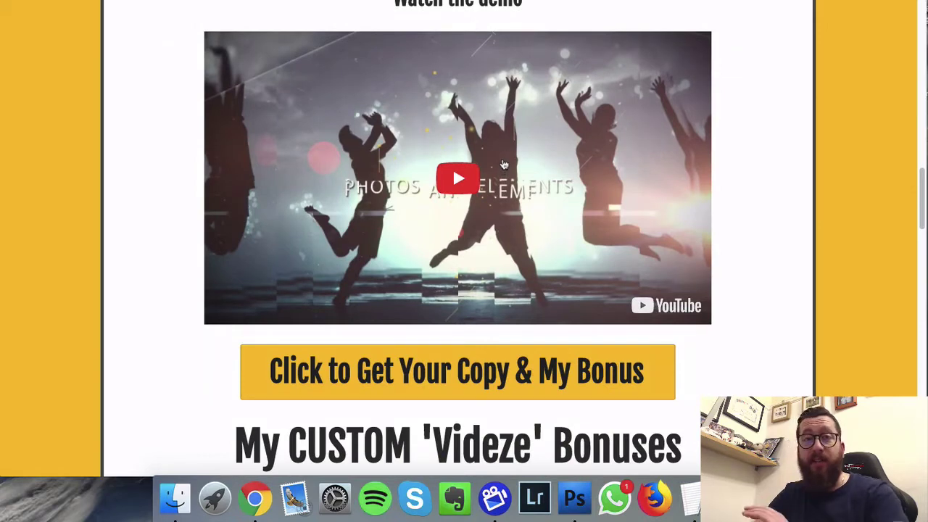
- Scroll through Bonuses 1 to 4, settling on Bonus 2 'How to Create a Business with Videze' ($27)
scroll(505, 164, down, 3)
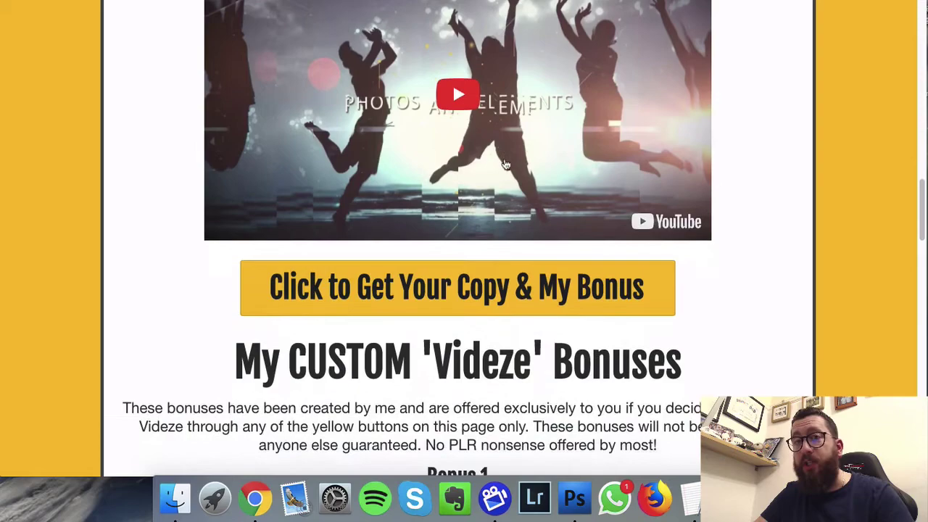
scroll(506, 164, down, 10)
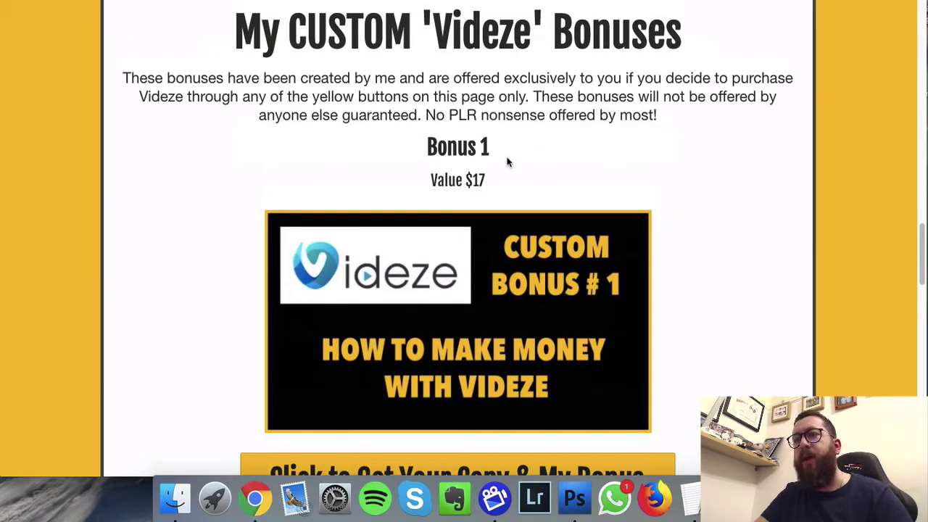
scroll(507, 161, down, 2)
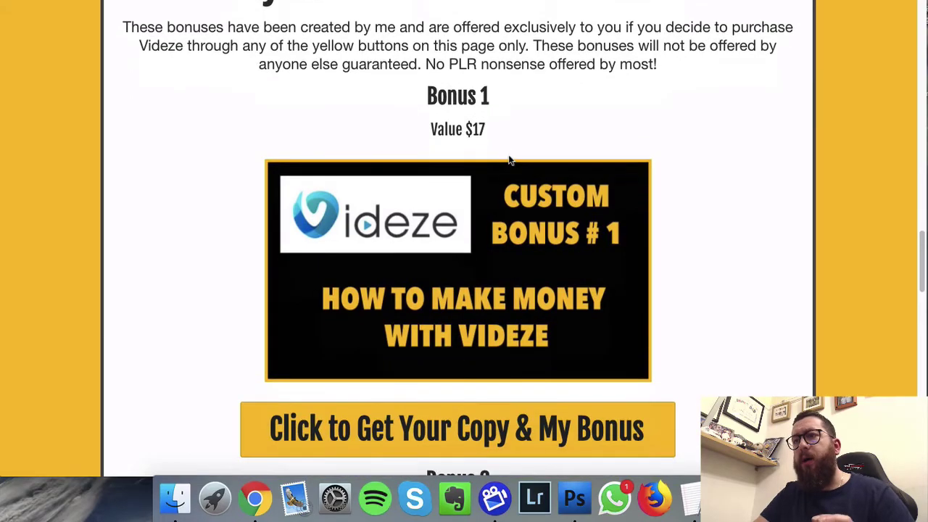
scroll(509, 160, down, 10)
scroll(508, 159, down, 20)
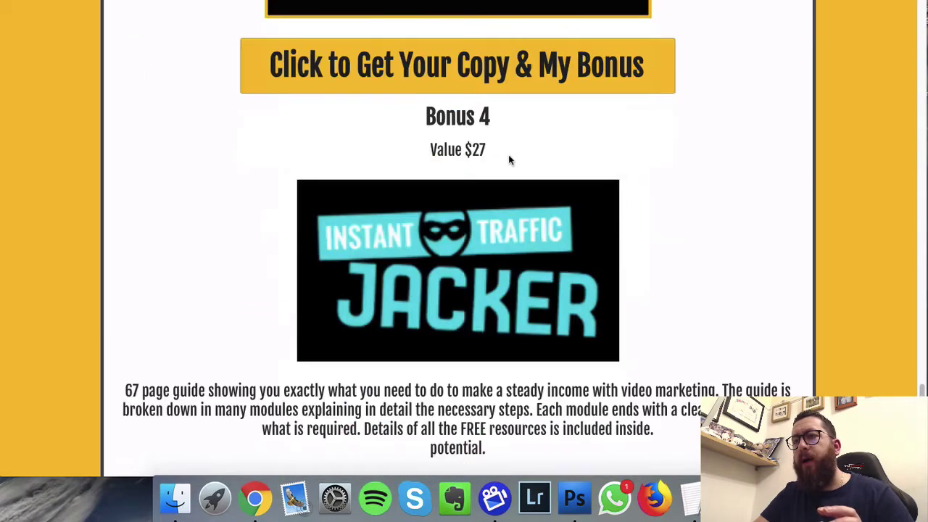
scroll(508, 159, up, 7)
scroll(508, 159, up, 10)
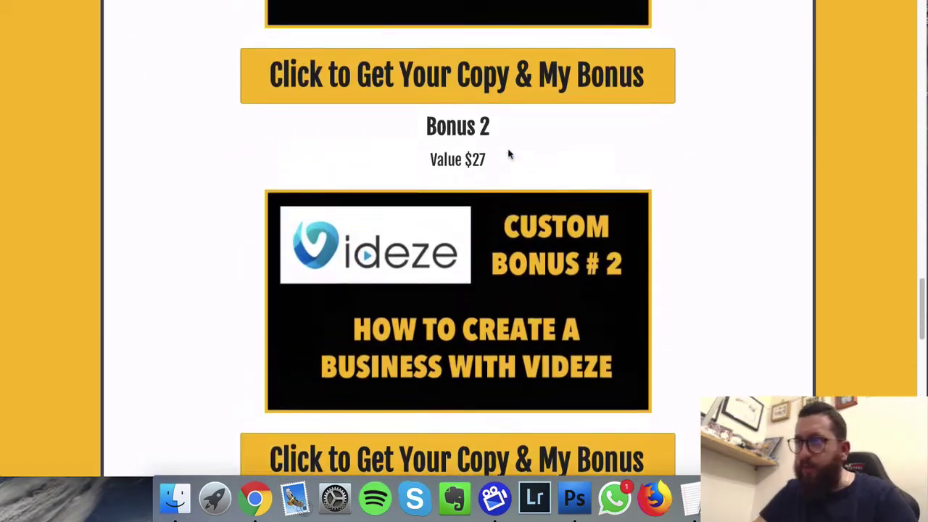
scroll(508, 154, up, 2)
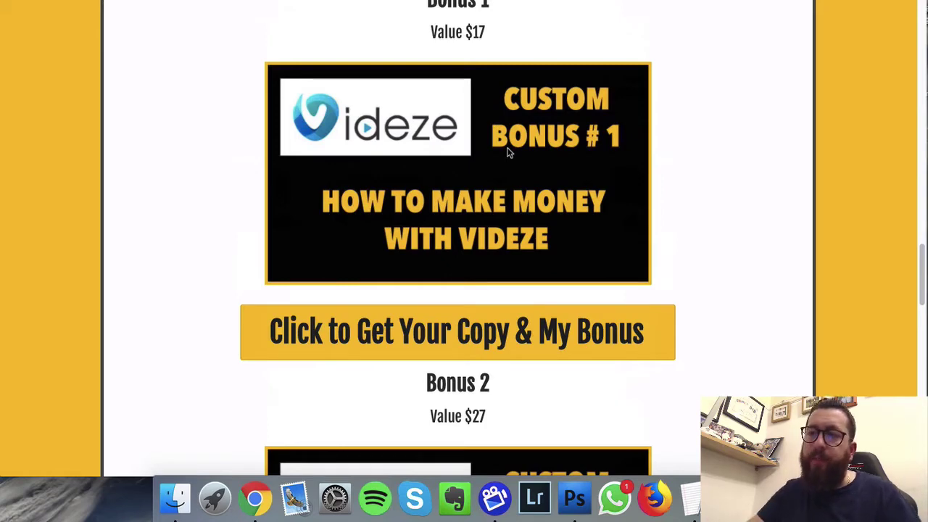
scroll(508, 153, down, 5)
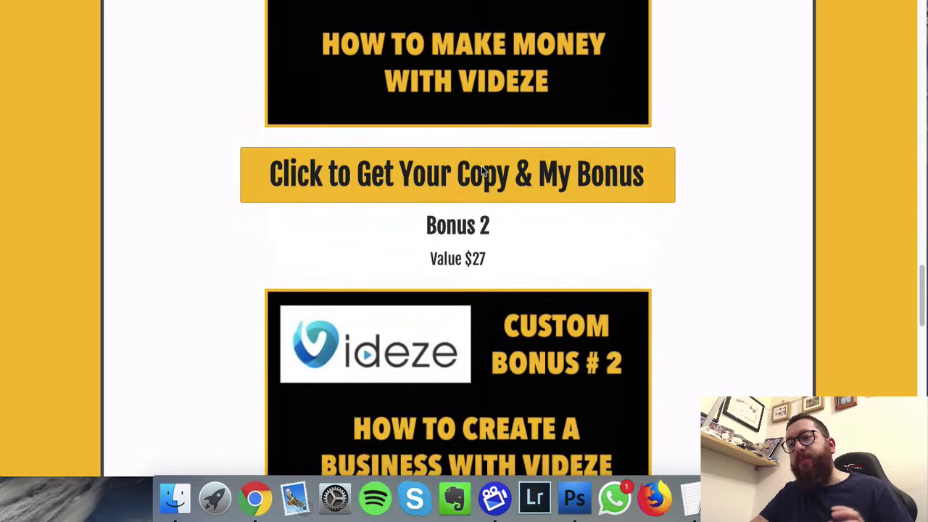
scroll(481, 169, down, 3)
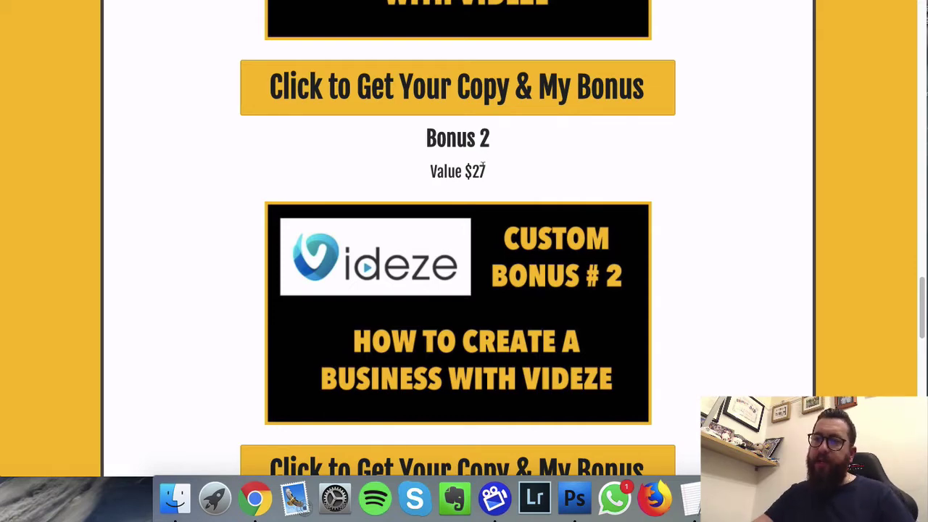
- Scroll down past Royalty Free Music and Instant Traffic Jacker, then back up to the Custom Bonus #2 image
scroll(483, 168, down, 5)
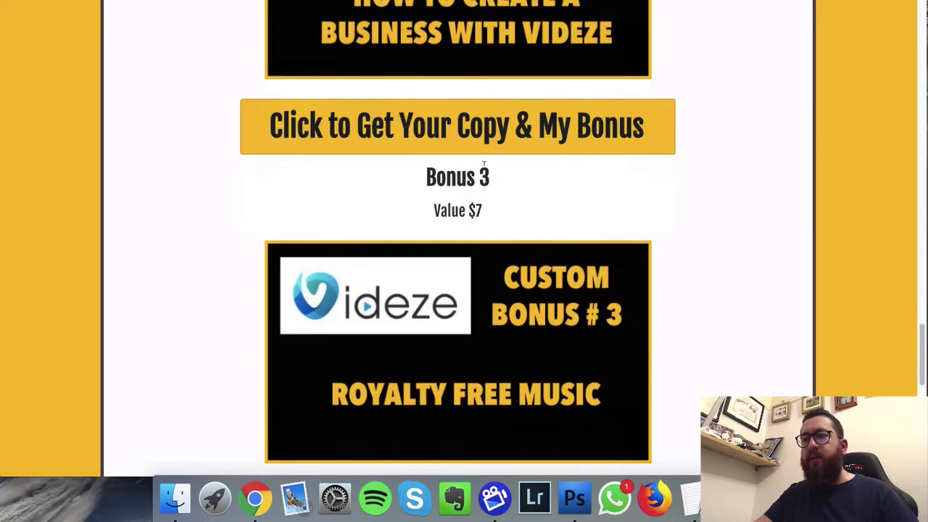
scroll(483, 164, down, 1)
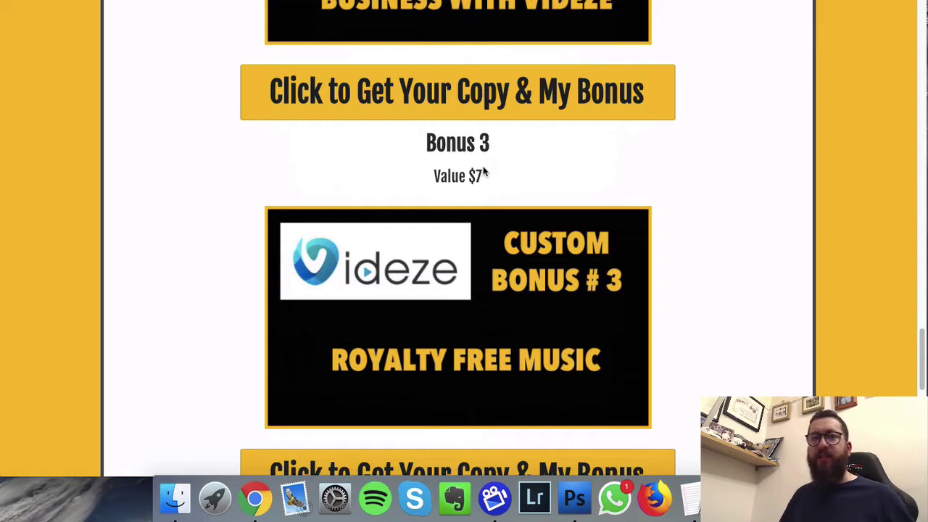
scroll(485, 171, down, 5)
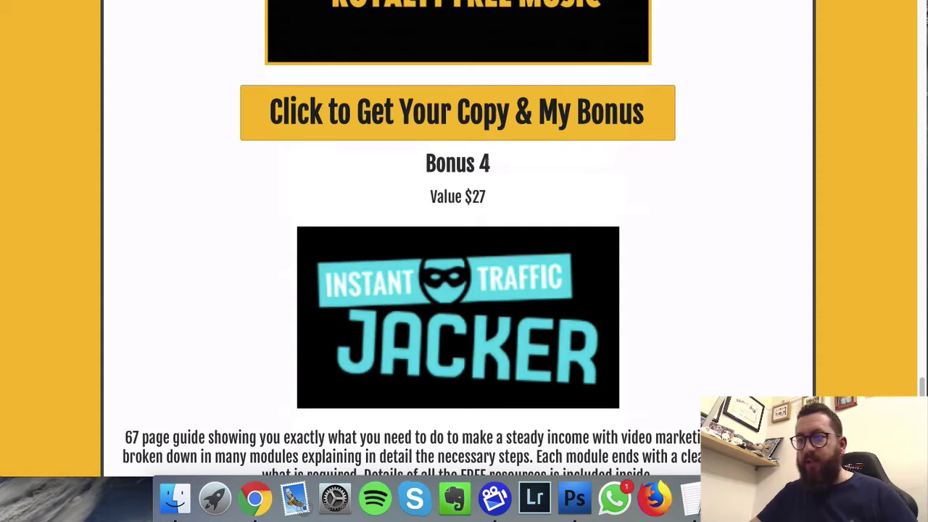
scroll(482, 174, down, 1)
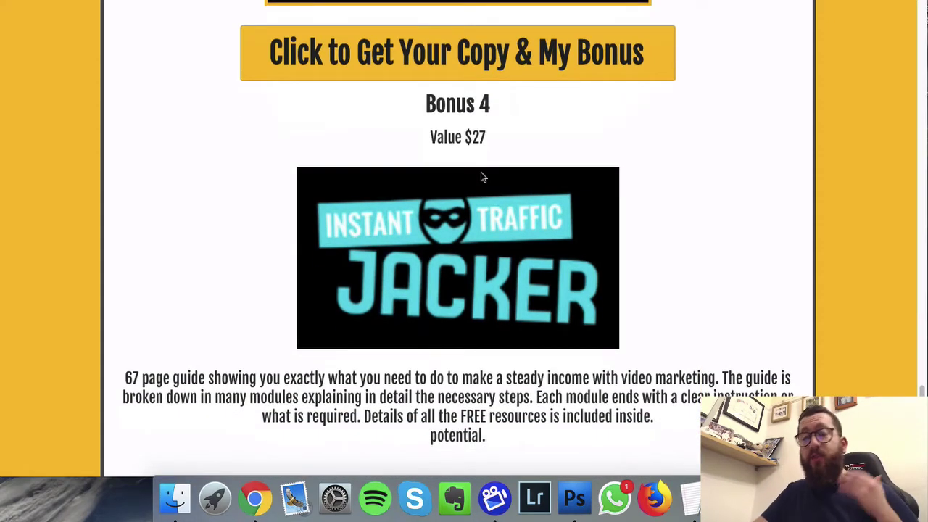
scroll(482, 176, up, 3)
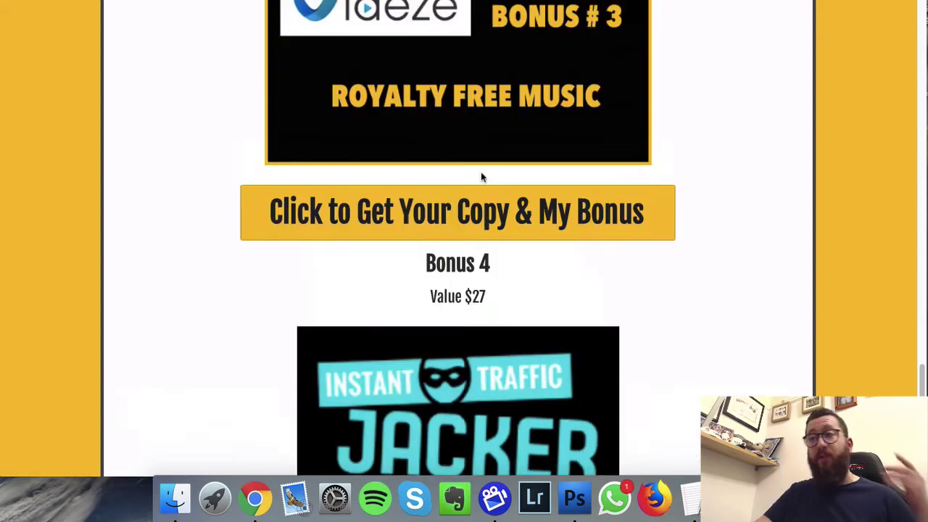
scroll(481, 176, up, 1)
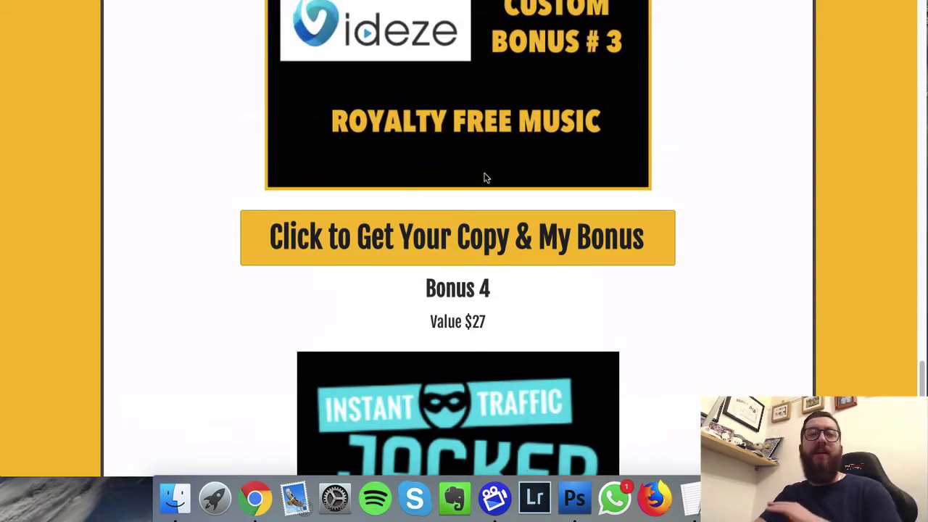
scroll(485, 178, up, 6)
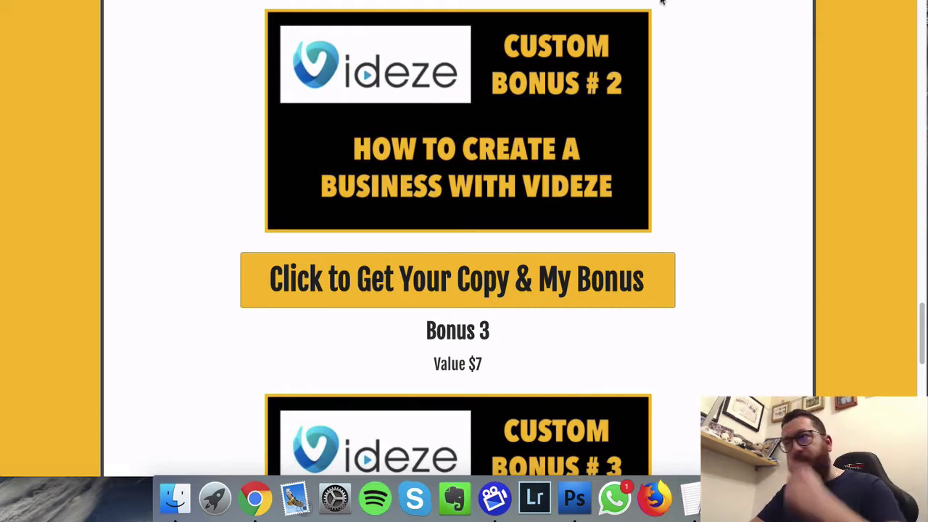
- Switch to the Videze dashboard tab, browse All templates, then filter to Live Mockups
key(ctrl+Tab)
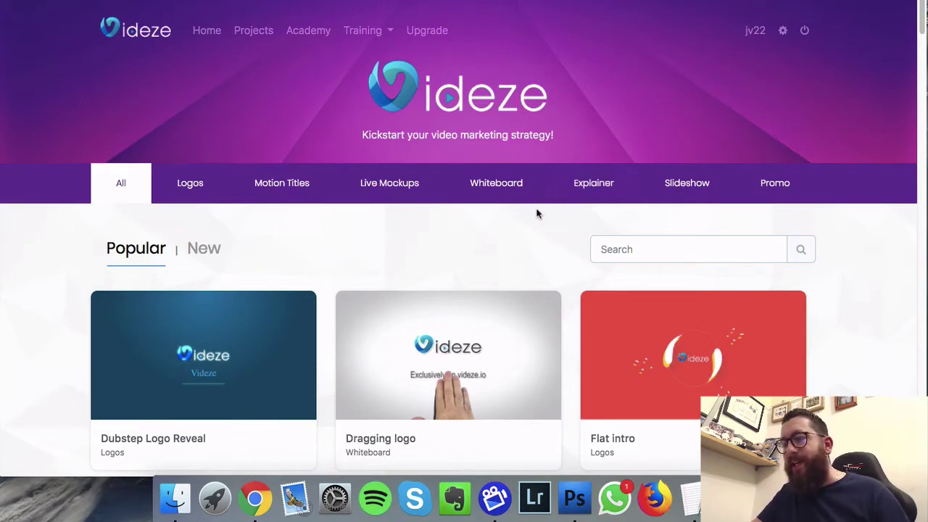
scroll(315, 126, down, 3)
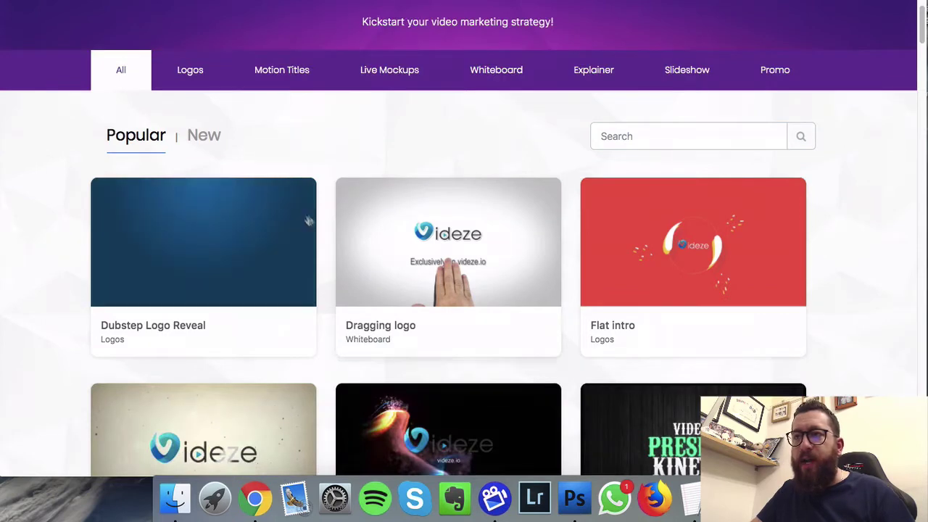
scroll(308, 221, up, 1)
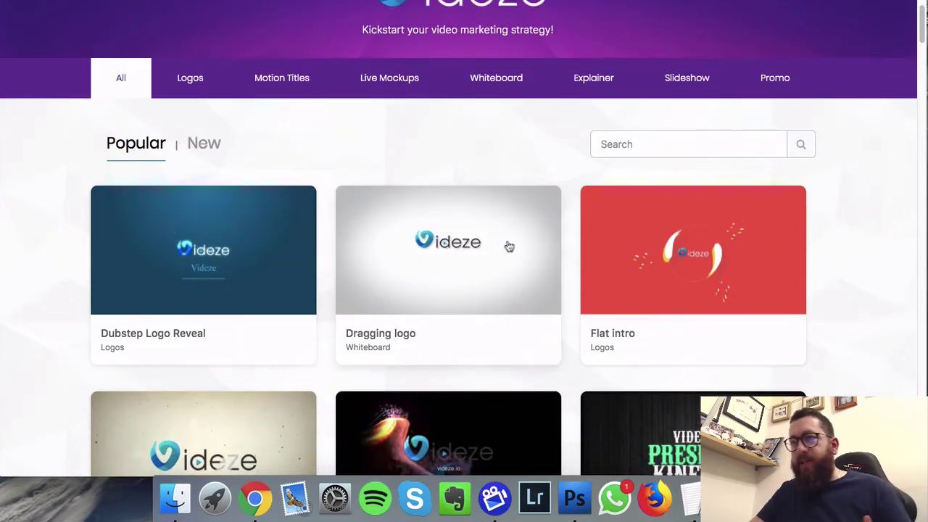
scroll(536, 254, down, 2)
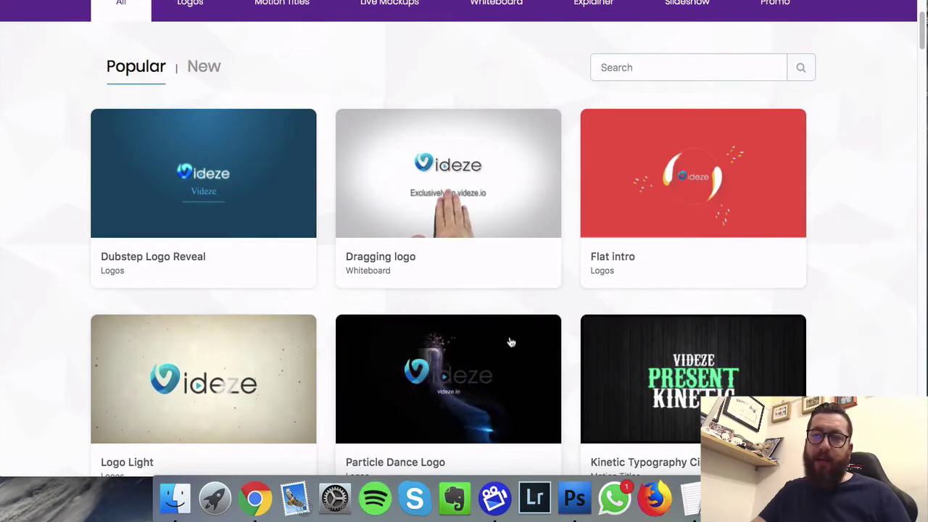
scroll(514, 326, down, 1)
scroll(500, 319, up, 5)
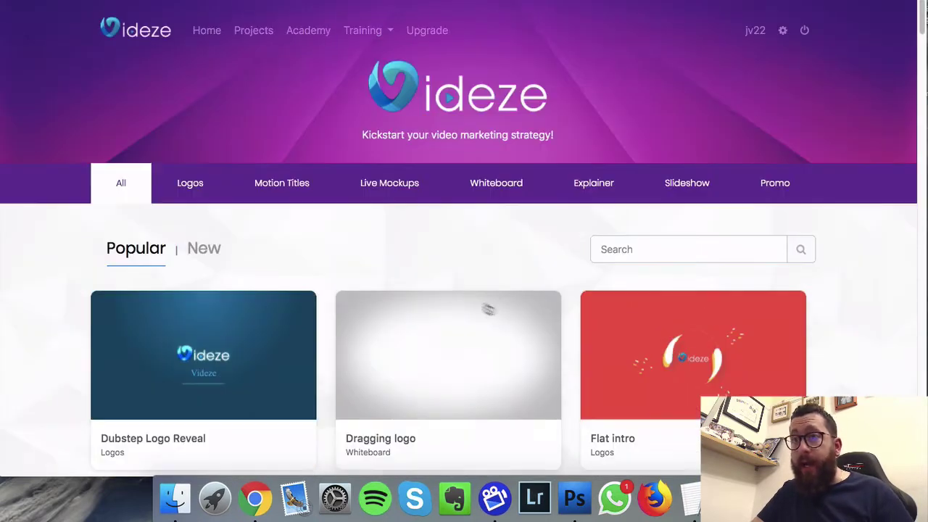
click(414, 191)
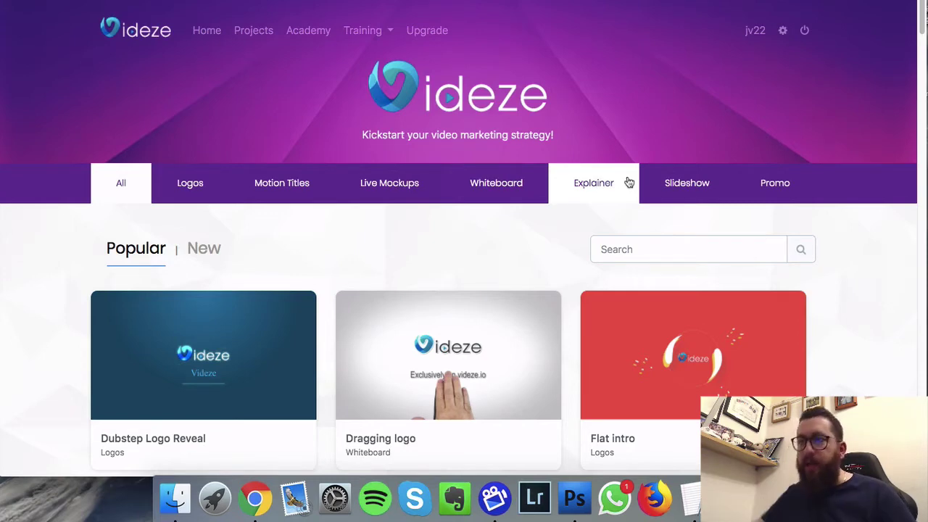
- Show the Live Mockups templates and scroll through them
click(404, 197)
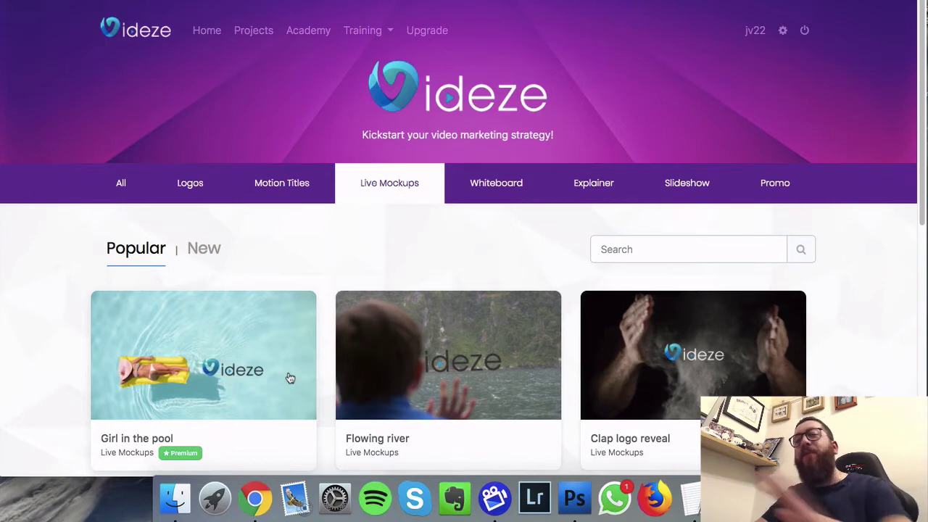
scroll(289, 377, down, 2)
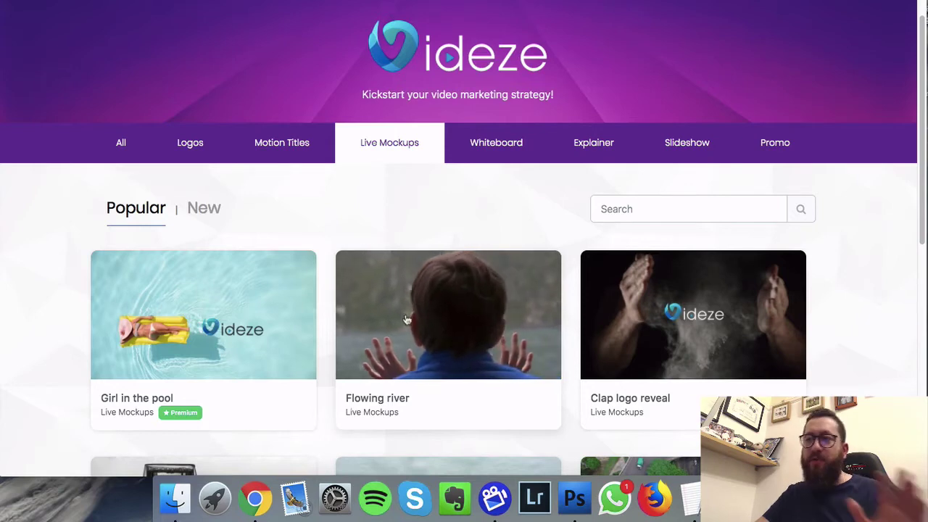
scroll(431, 322, down, 1)
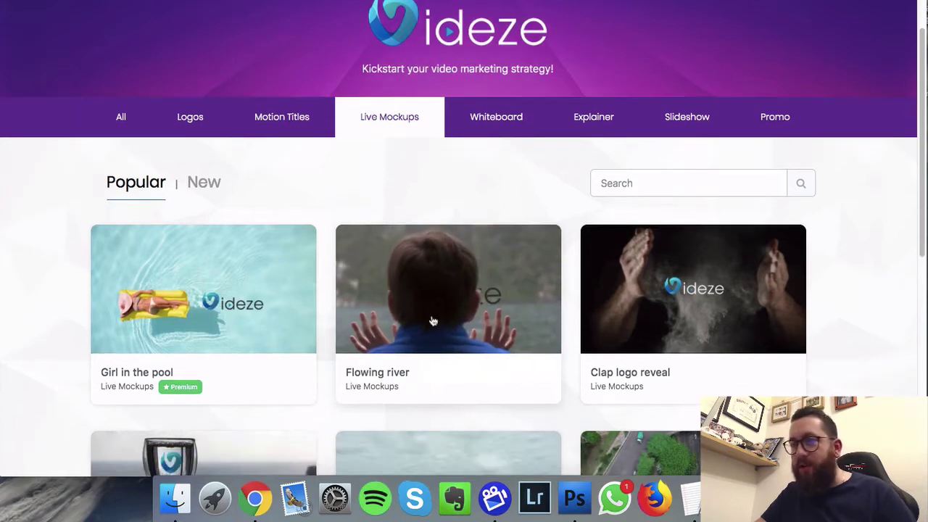
- Browse the Motion Titles template cards
click(307, 138)
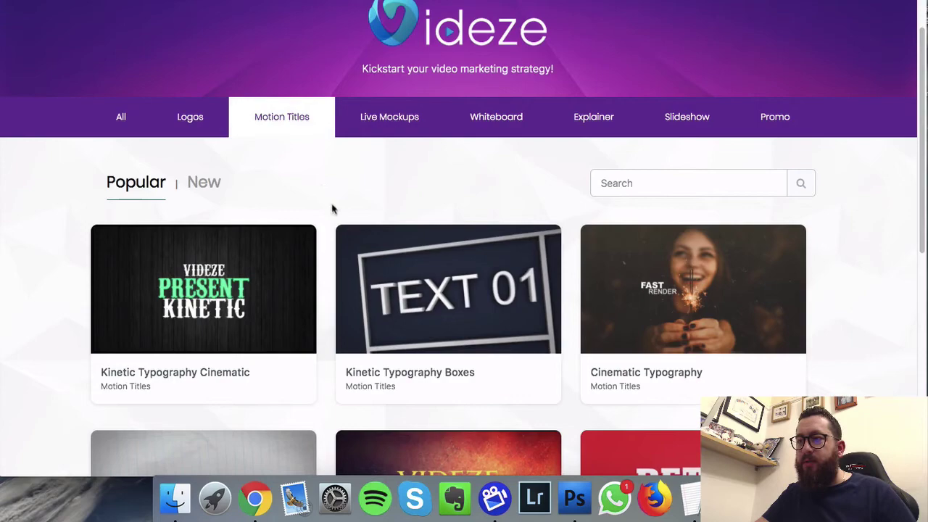
scroll(333, 210, down, 4)
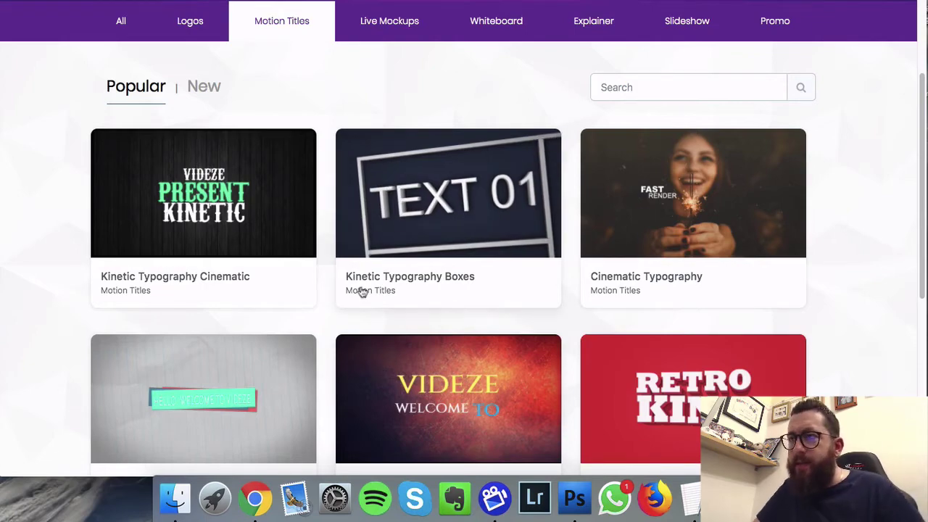
scroll(361, 291, up, 2)
scroll(361, 291, down, 10)
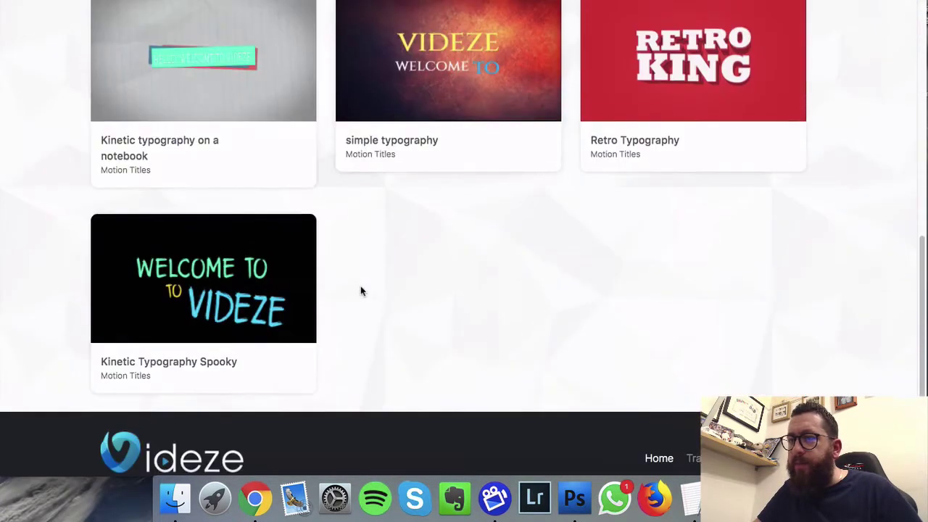
scroll(360, 290, up, 7)
scroll(360, 290, up, 8)
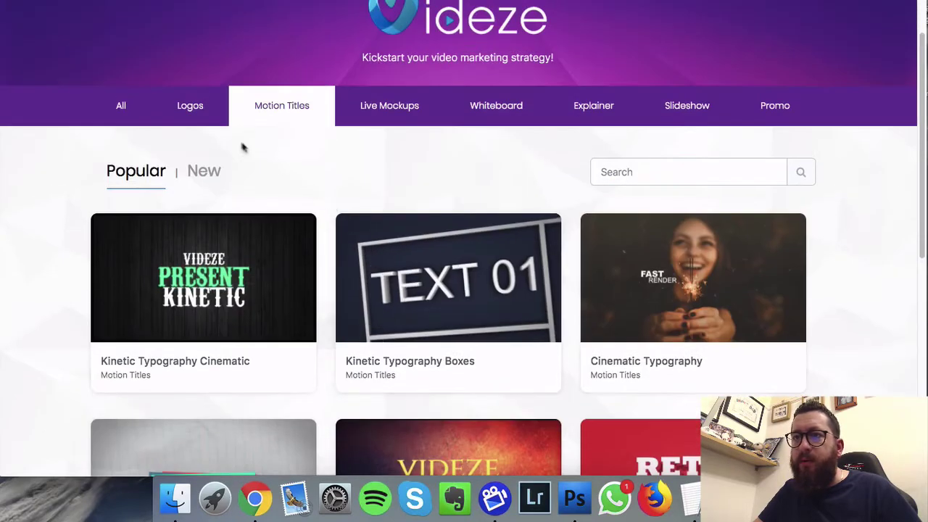
- Return to Live Mockups and scroll down to the Clap logo reveal card
click(356, 106)
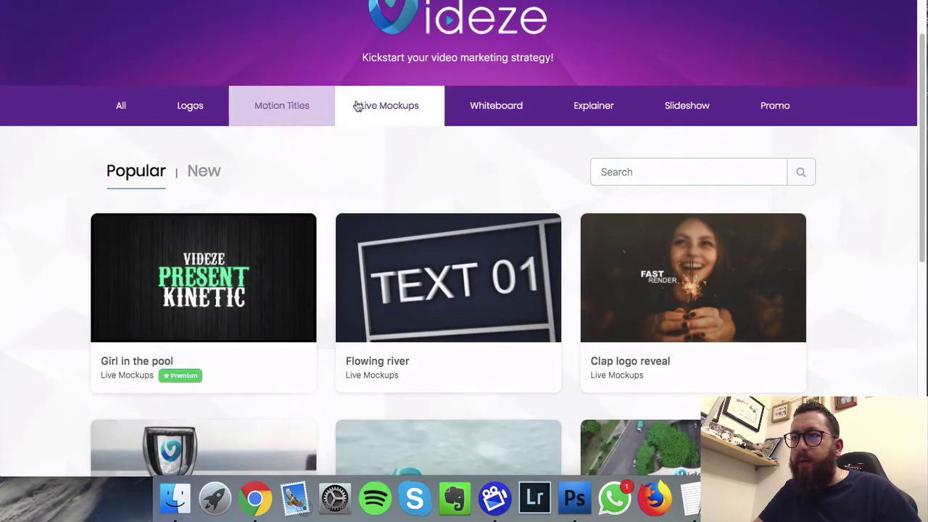
scroll(387, 170, down, 5)
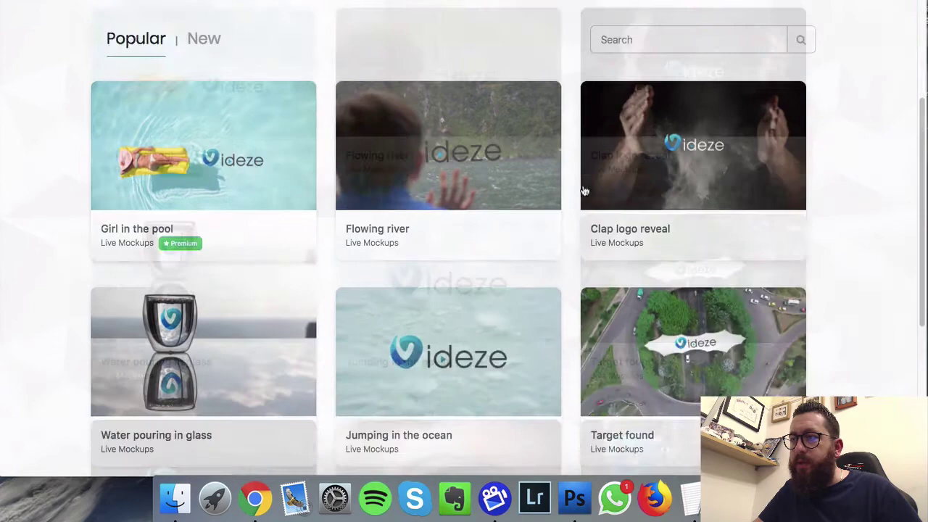
scroll(542, 213, down, 1)
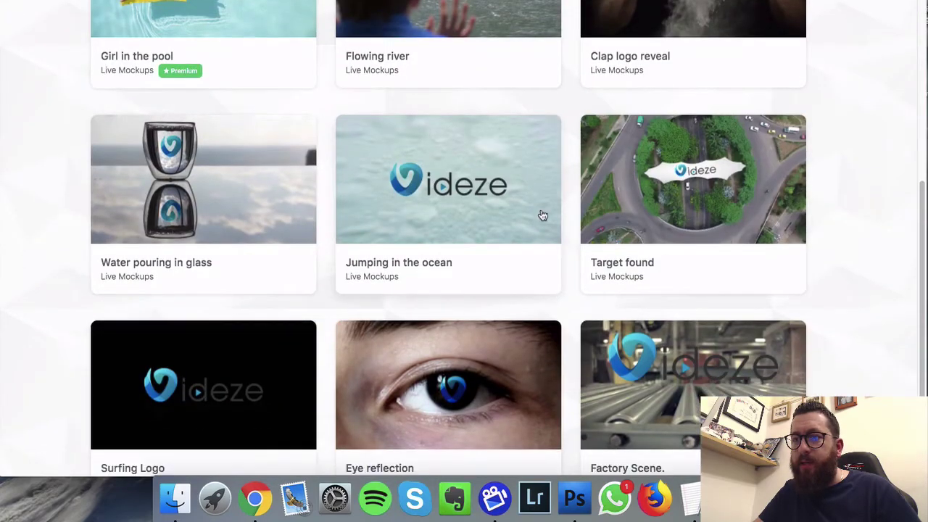
scroll(542, 213, up, 3)
- Play the Clap logo reveal preview and turn the playback volume down
click(662, 122)
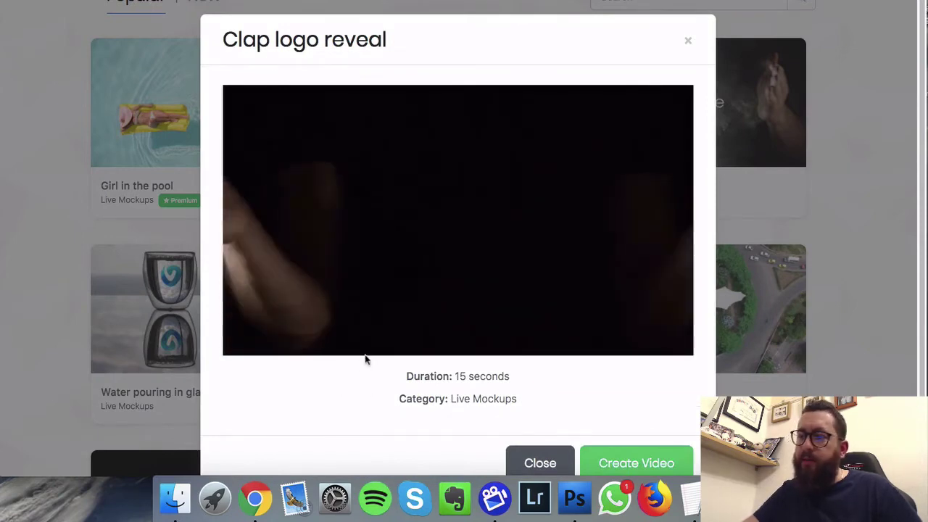
key(XF86AudioRaiseVolume)
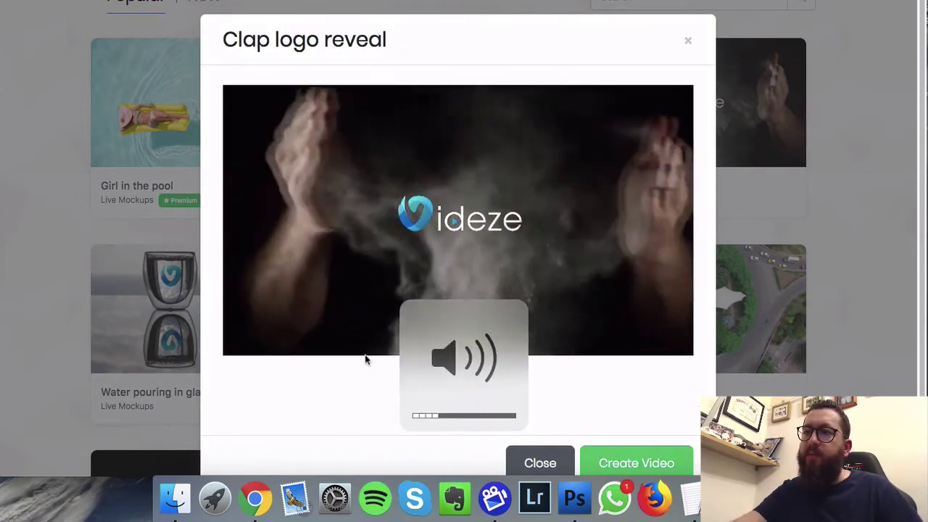
key(XF86AudioLowerVolume)
key(XF86AudioLowerVolume)
key(XF86AudioLowerVolume)
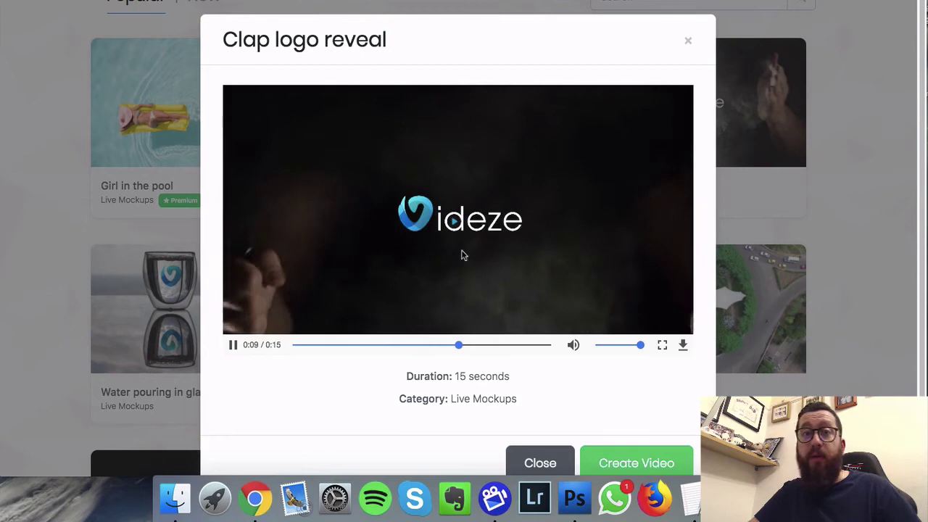
- Start a Clap logo reveal video in the editor, then return to All templates
click(621, 452)
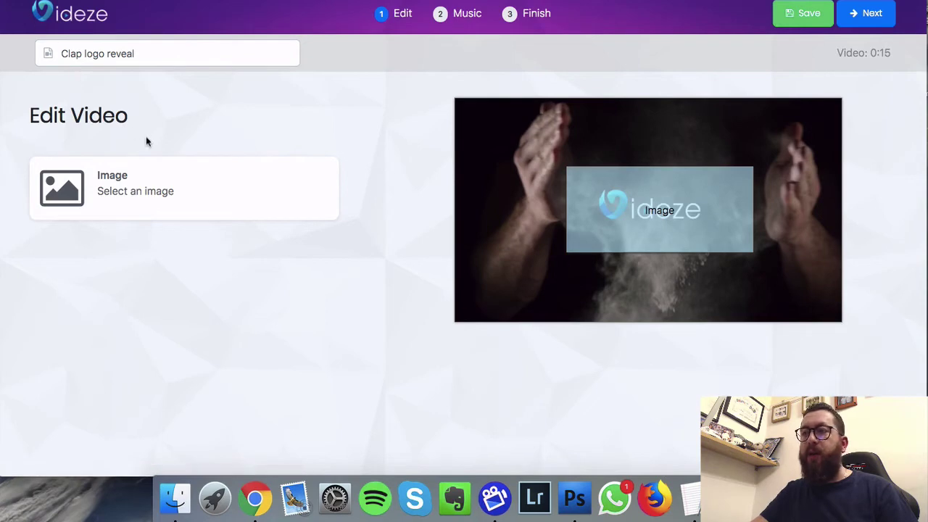
scroll(201, 169, down, 5)
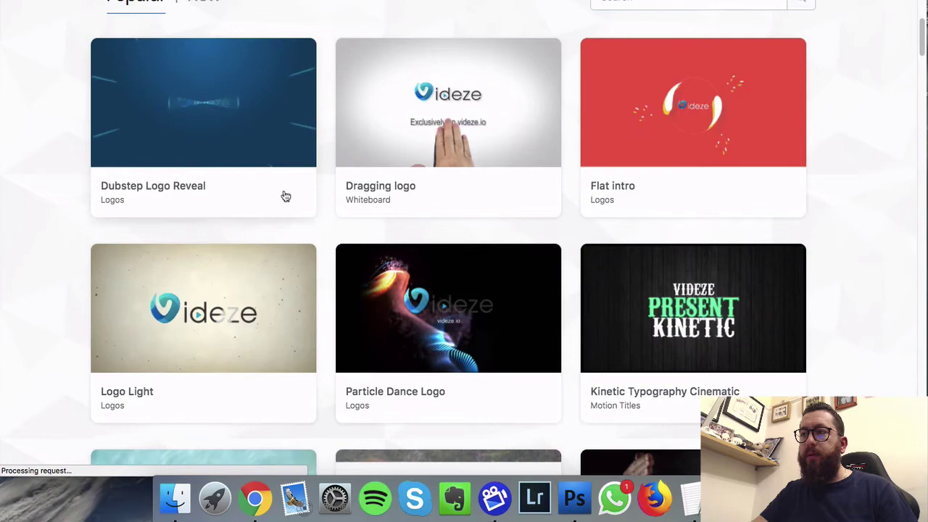
scroll(284, 196, up, 5)
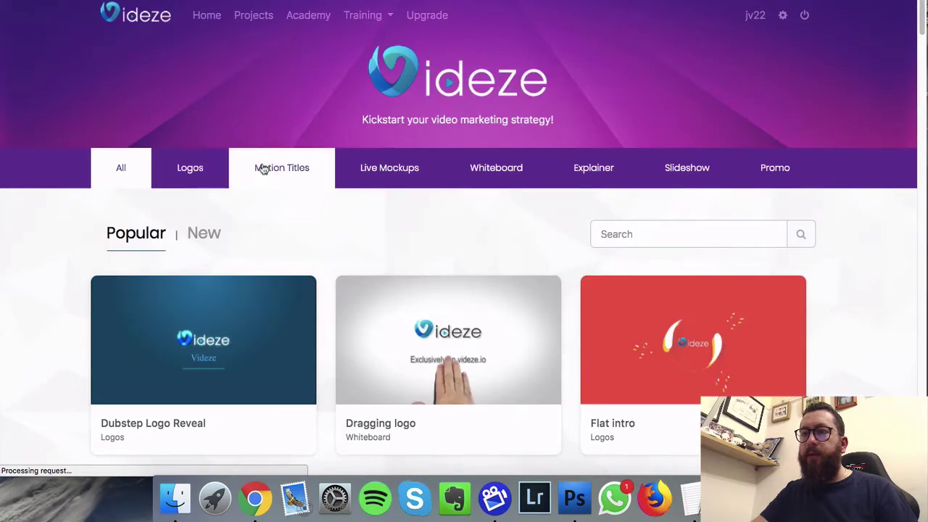
- Reopen and close the Clap logo reveal preview in Live Mockups, then filter to Motion Titles
click(349, 166)
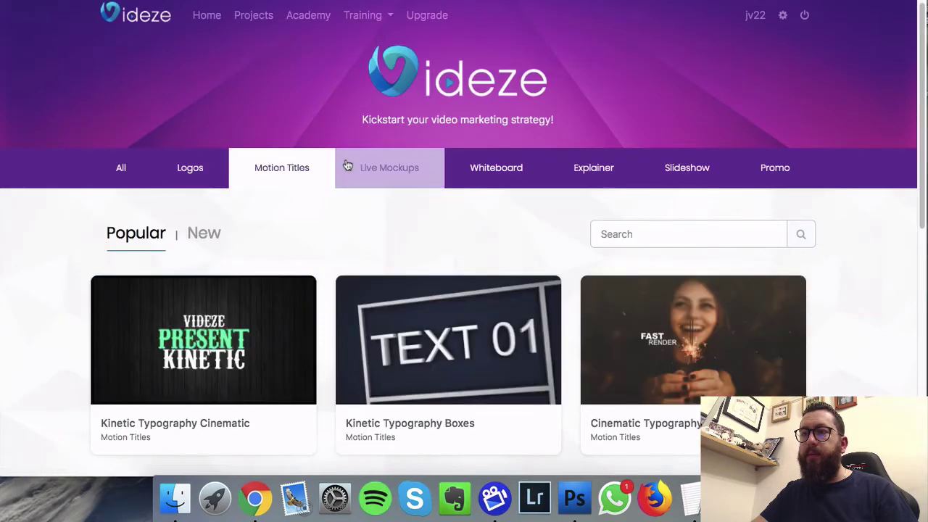
click(658, 304)
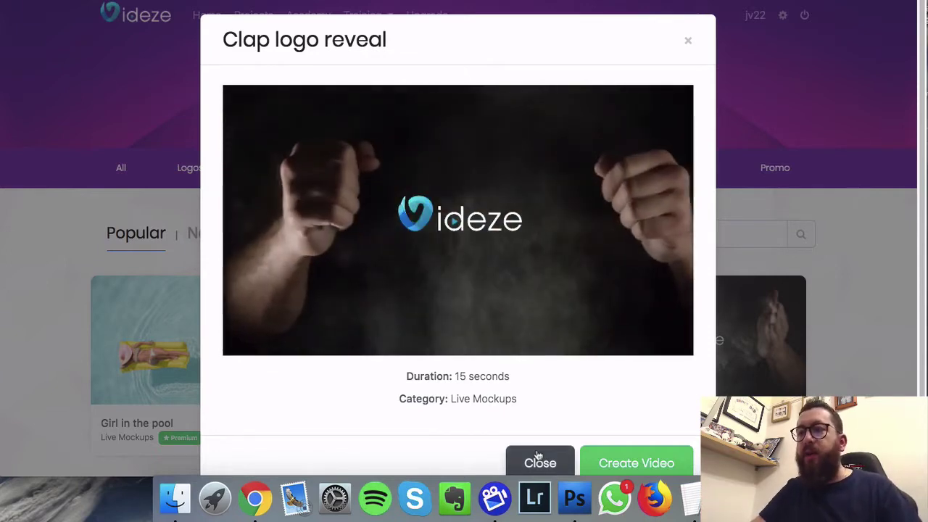
click(539, 460)
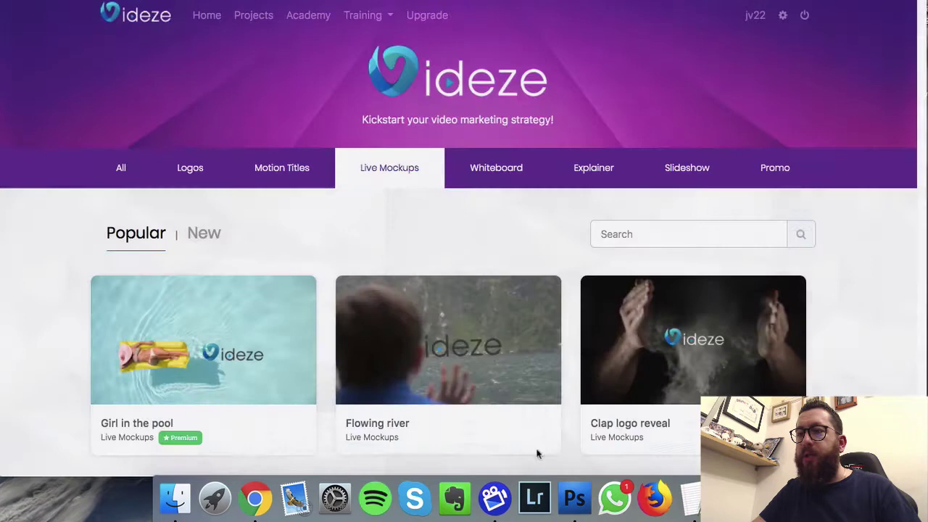
click(281, 168)
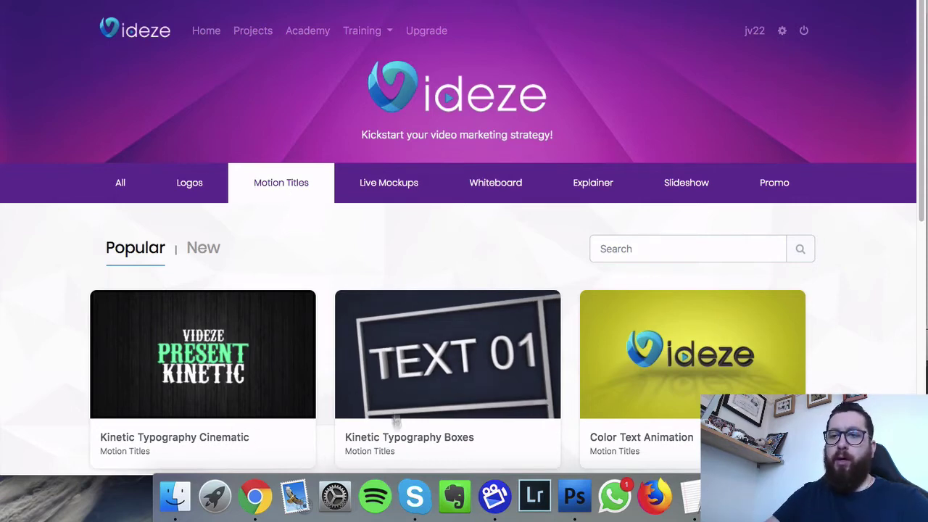
- Preview Kinetic Typography Cinematic with its sound muted, then brought back to a low volume
click(204, 369)
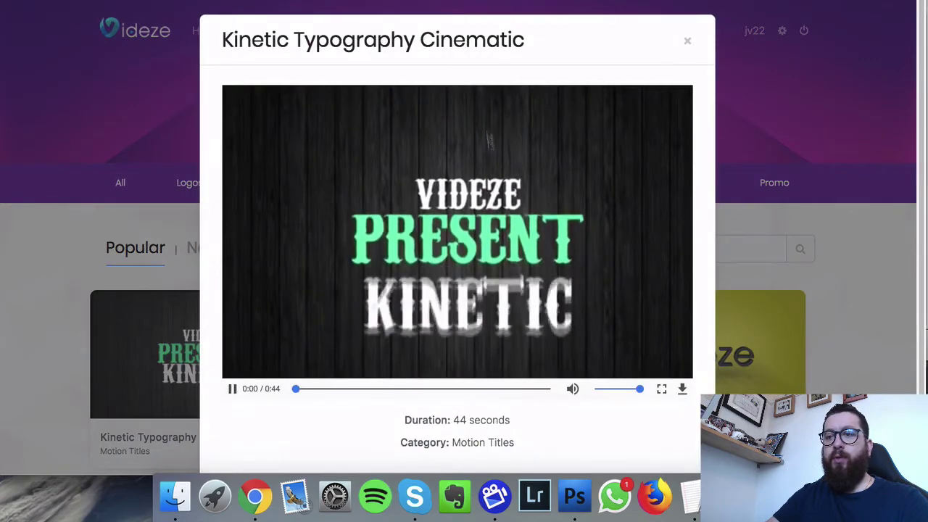
key(XF86AudioMute)
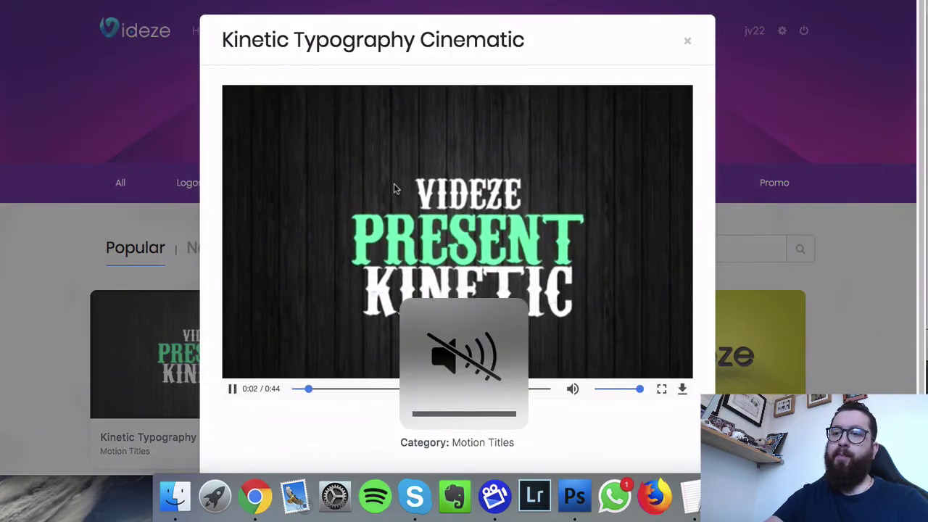
key(XF86AudioRaiseVolume)
key(XF86AudioRaiseVolume)
key(XF86AudioRaiseVolume)
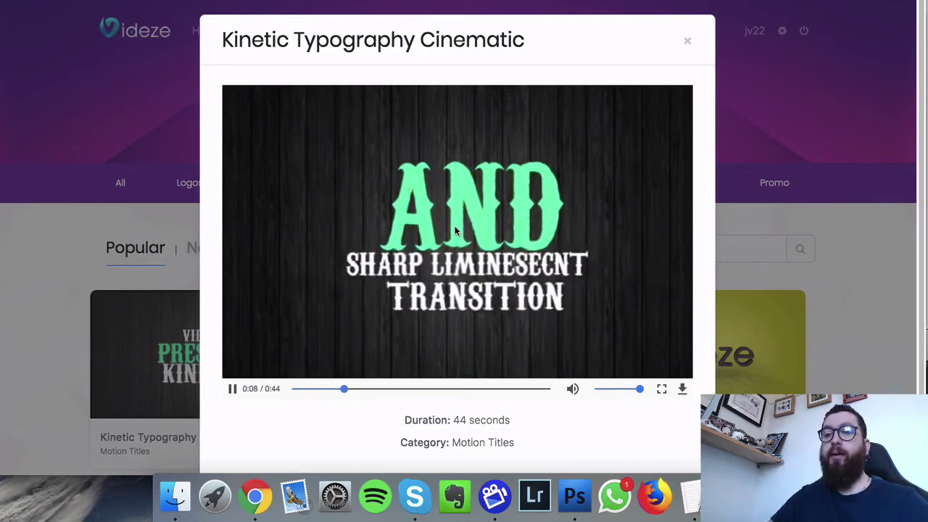
scroll(562, 335, down, 2)
- Create a Kinetic Typography Cinematic video and add Scene 5 to it
click(617, 429)
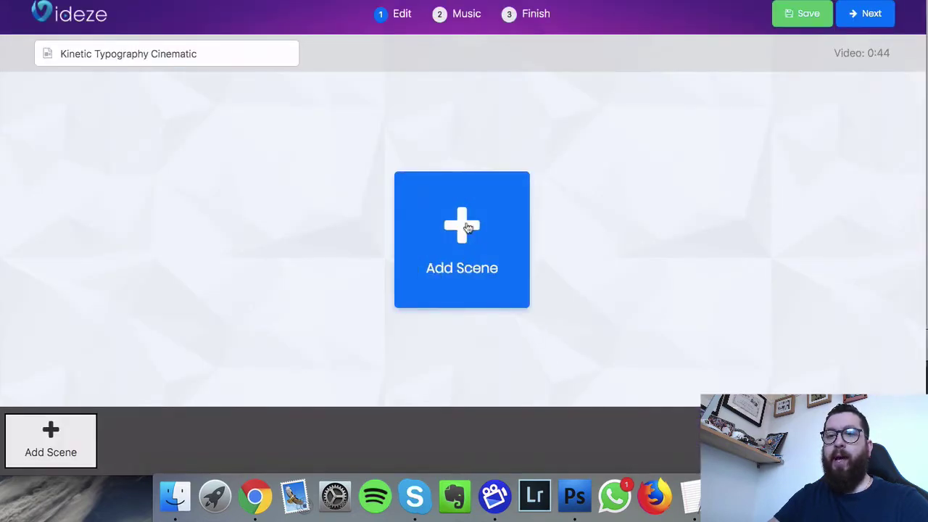
click(468, 227)
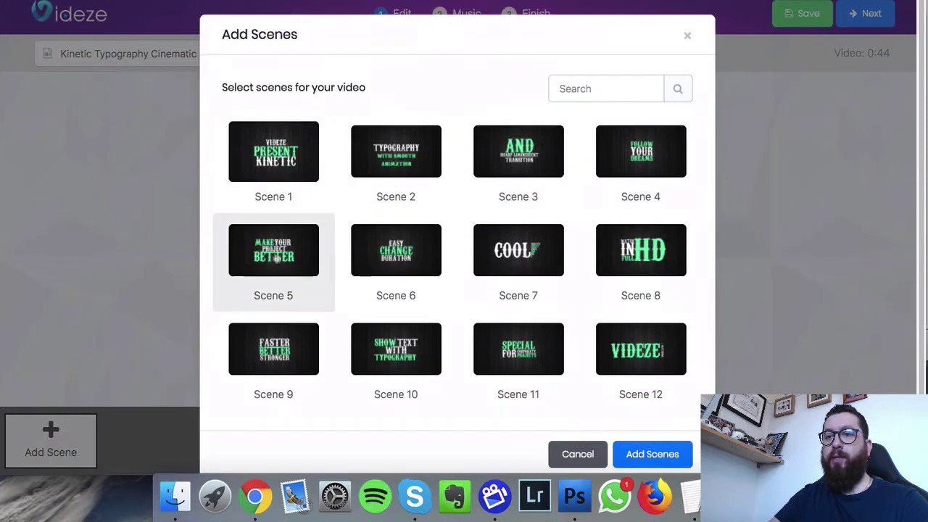
scroll(509, 271, down, 1)
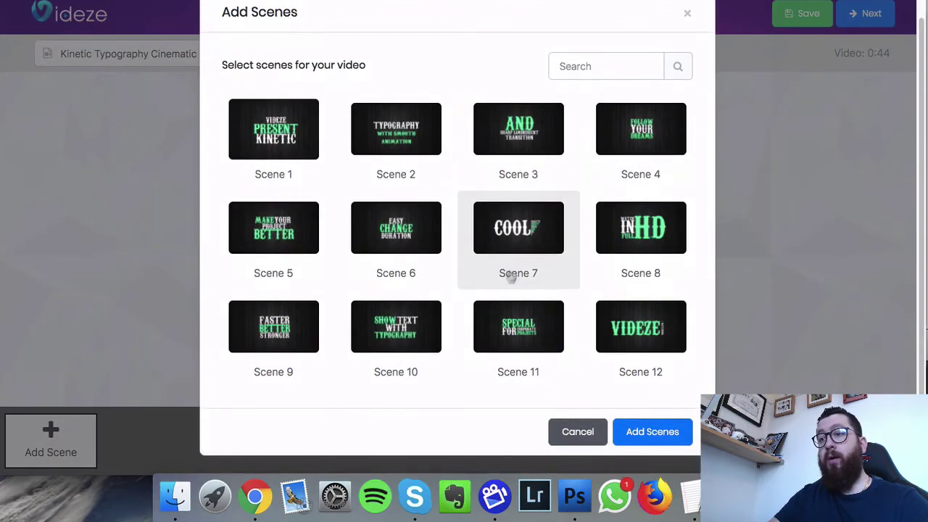
scroll(455, 225, up, 1)
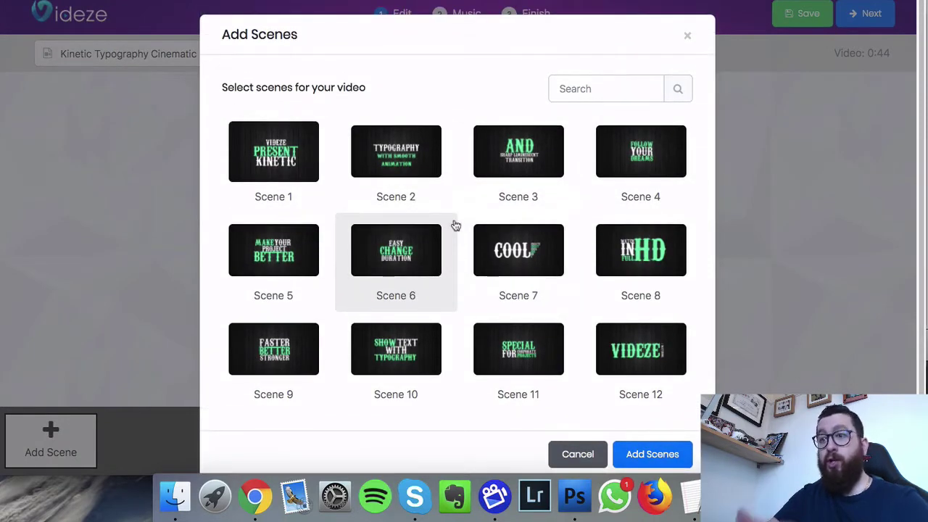
click(281, 242)
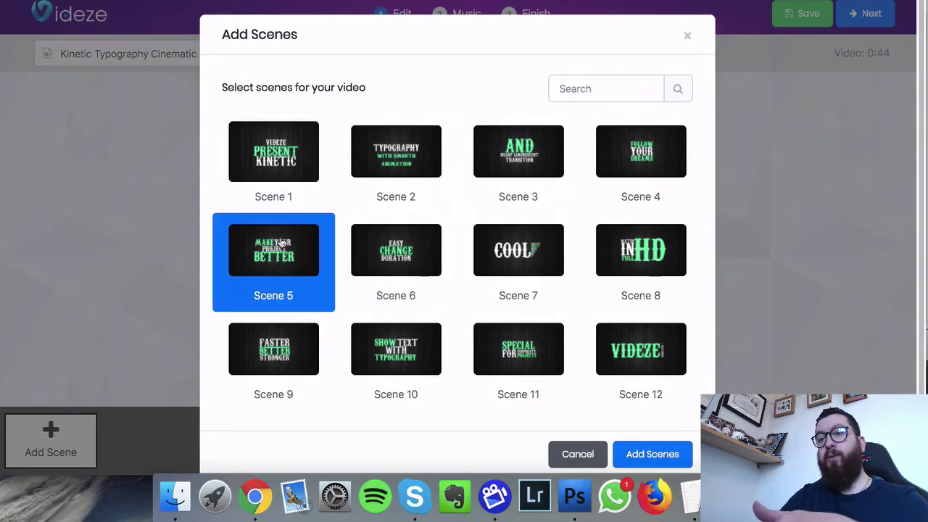
click(652, 454)
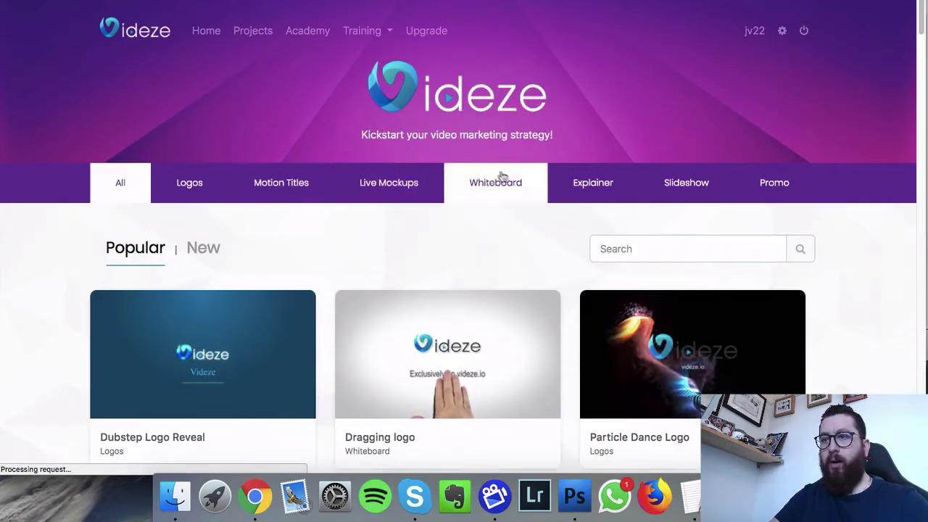
- Open Color Text Animation from Motion Titles in the editor, select the first title text
click(268, 182)
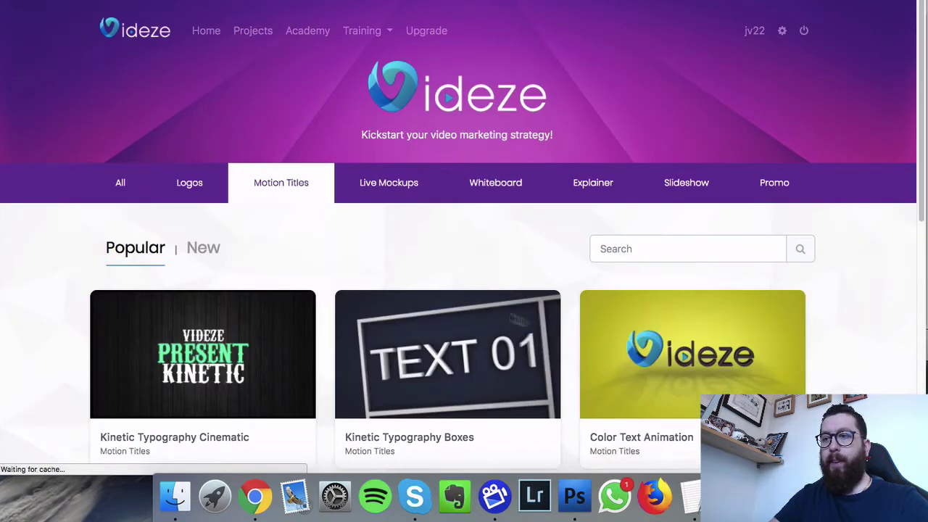
click(619, 344)
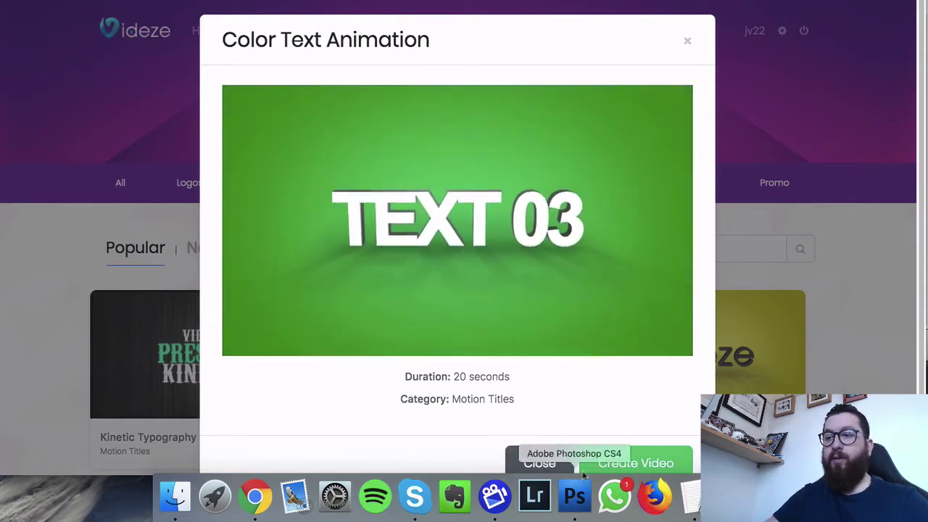
click(608, 458)
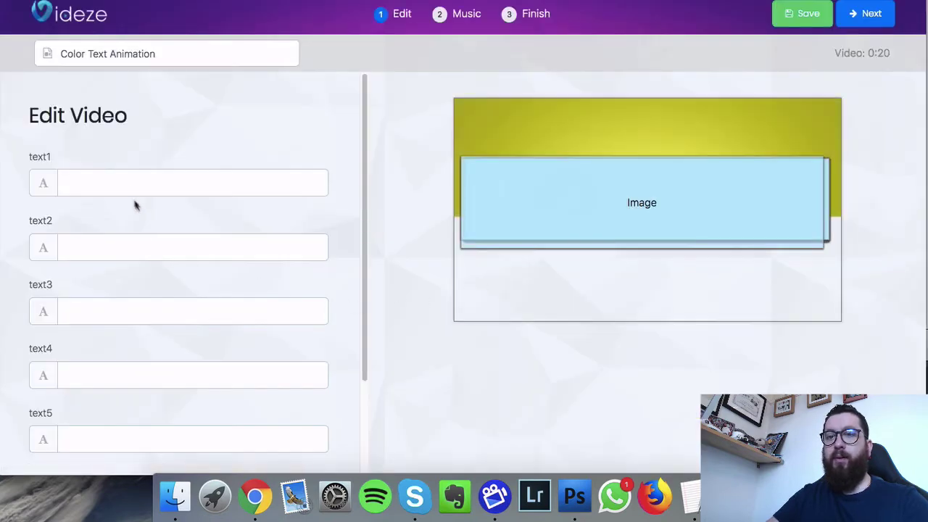
click(124, 181)
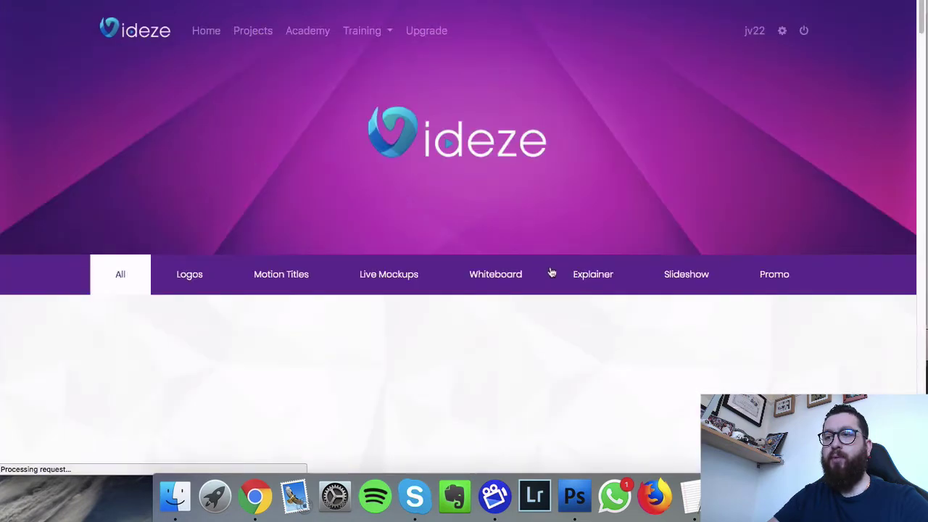
click(532, 279)
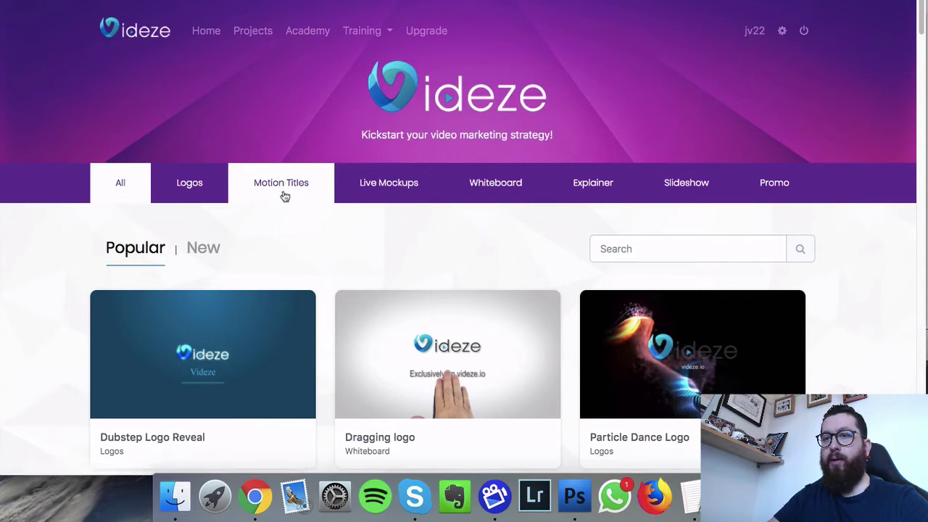
click(285, 194)
scroll(316, 246, down, 1)
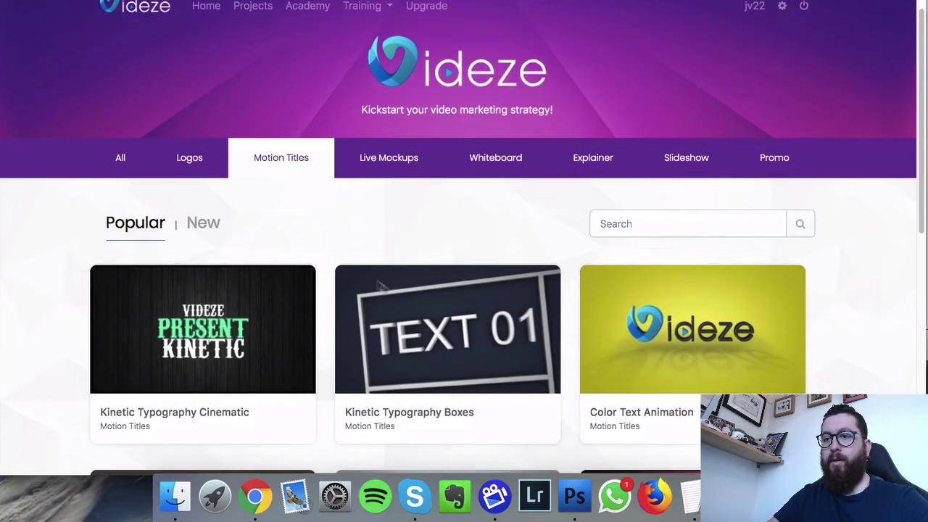
click(412, 318)
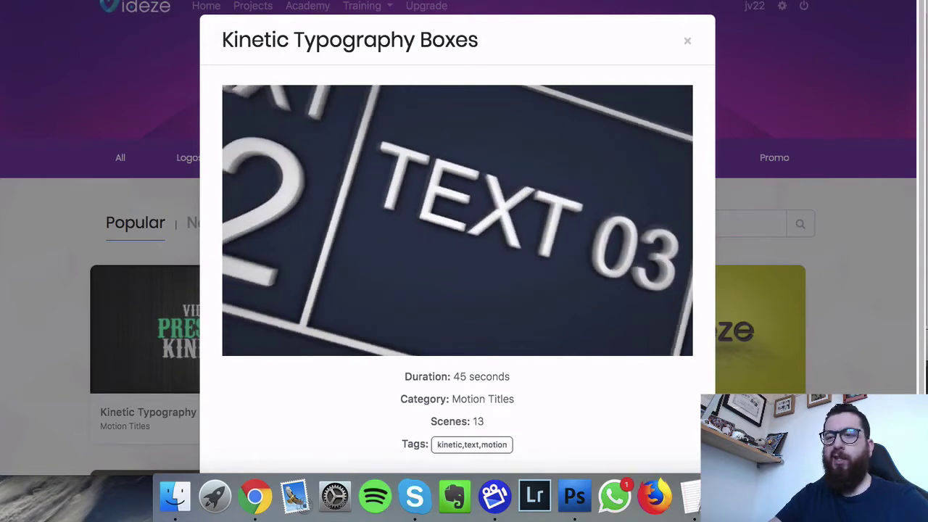
mouse_move(328, 337)
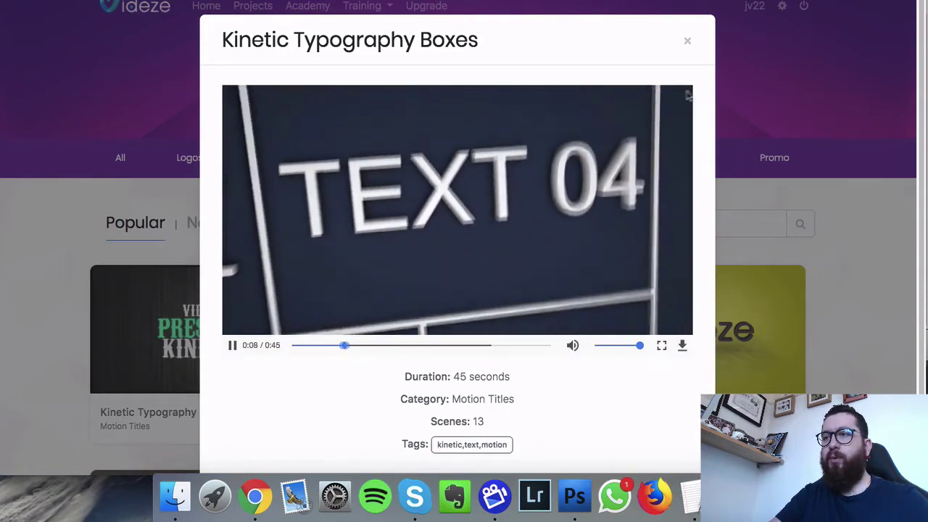
scroll(620, 399, down, 2)
click(623, 422)
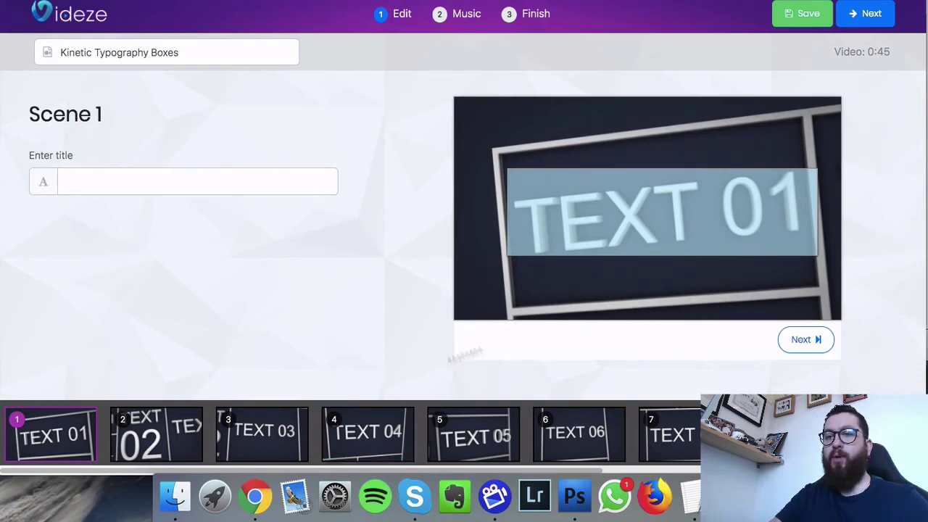
click(462, 20)
click(461, 178)
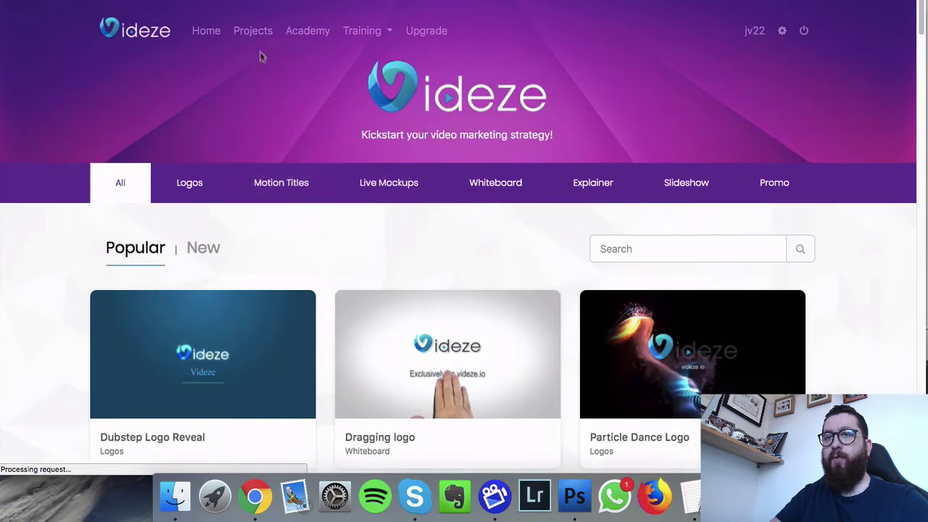
- Go to the Projects page and scroll through the saved projects list
click(252, 33)
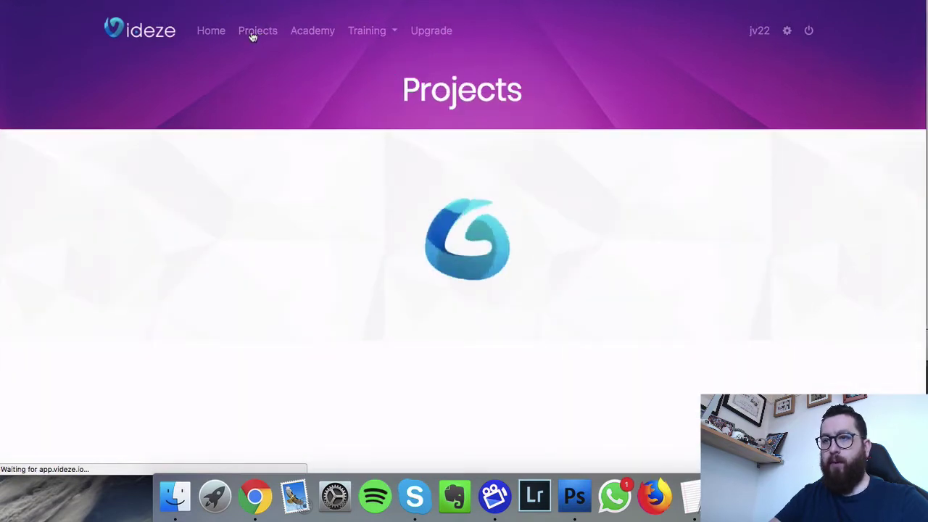
scroll(330, 93, down, 6)
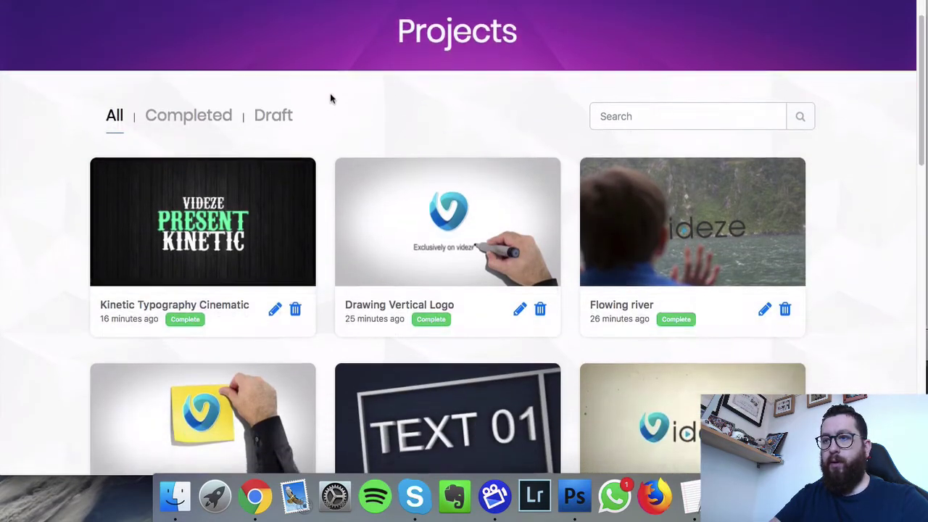
scroll(337, 108, down, 3)
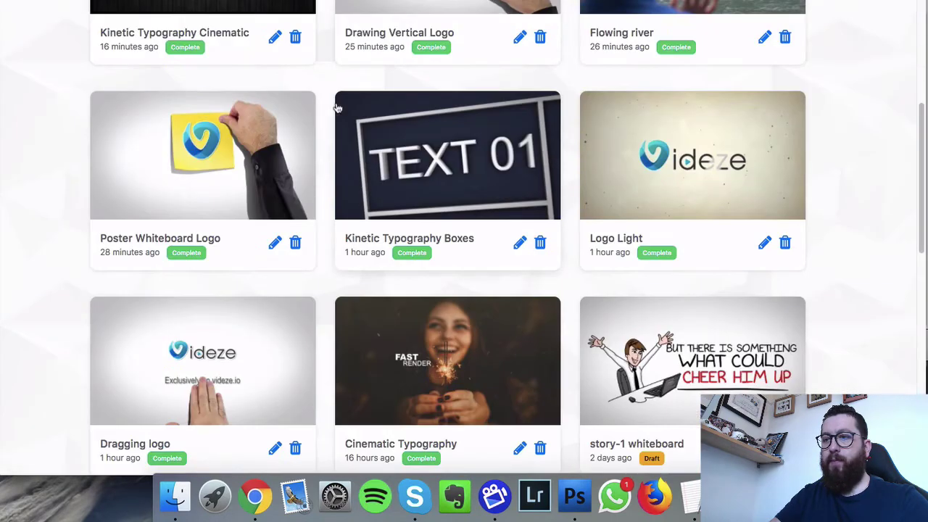
scroll(649, 190, up, 1)
- Preview the completed Logo Light and Kinetic Typography Boxes videos, closing each afterwards
click(649, 190)
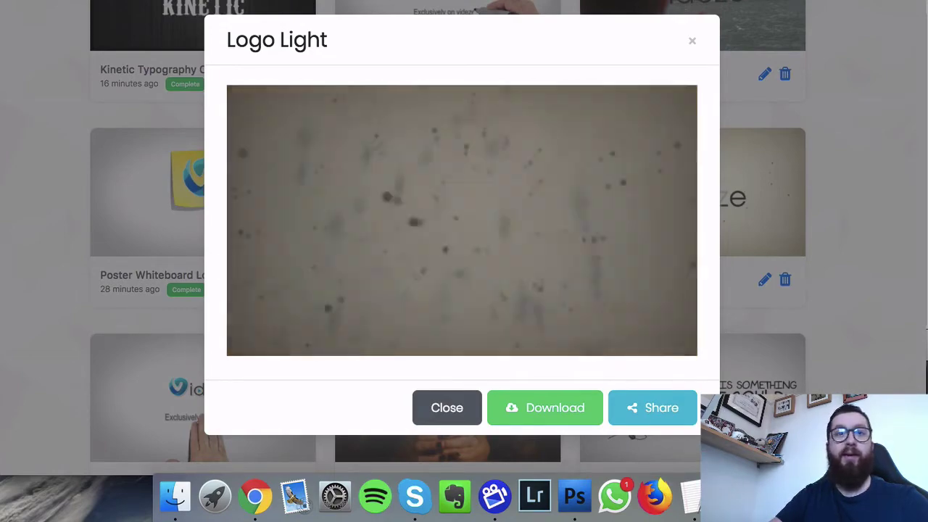
click(692, 42)
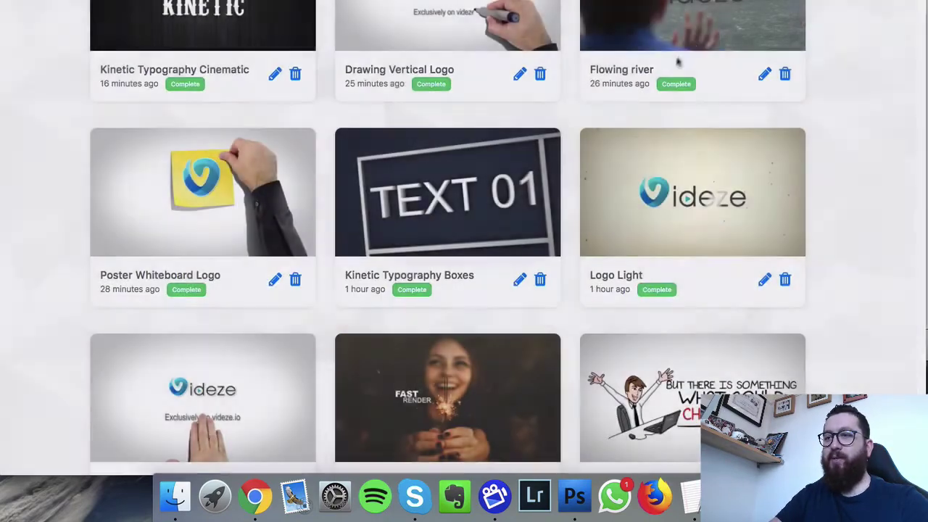
click(447, 174)
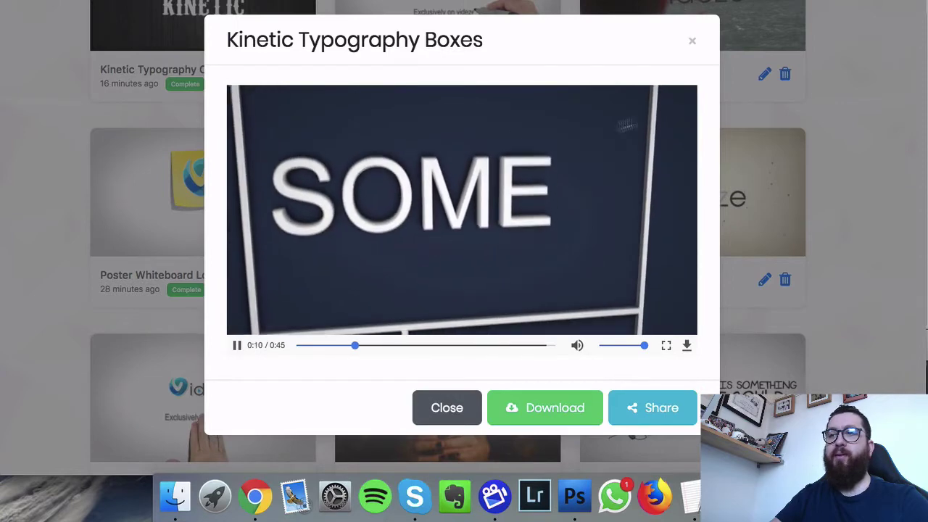
click(692, 42)
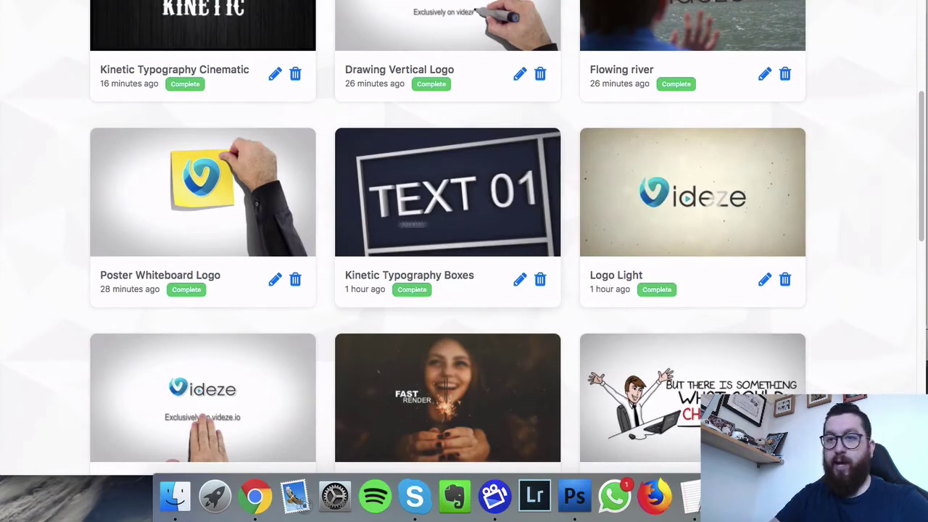
click(197, 200)
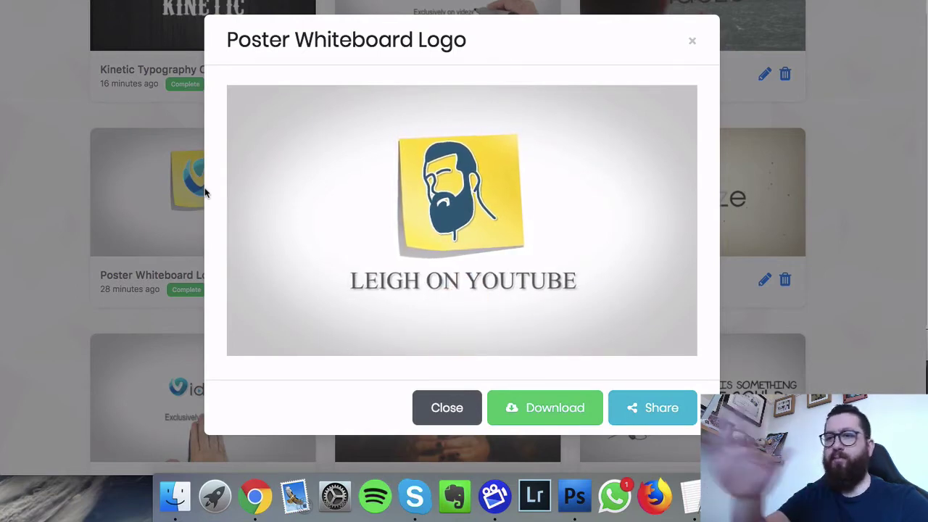
click(692, 43)
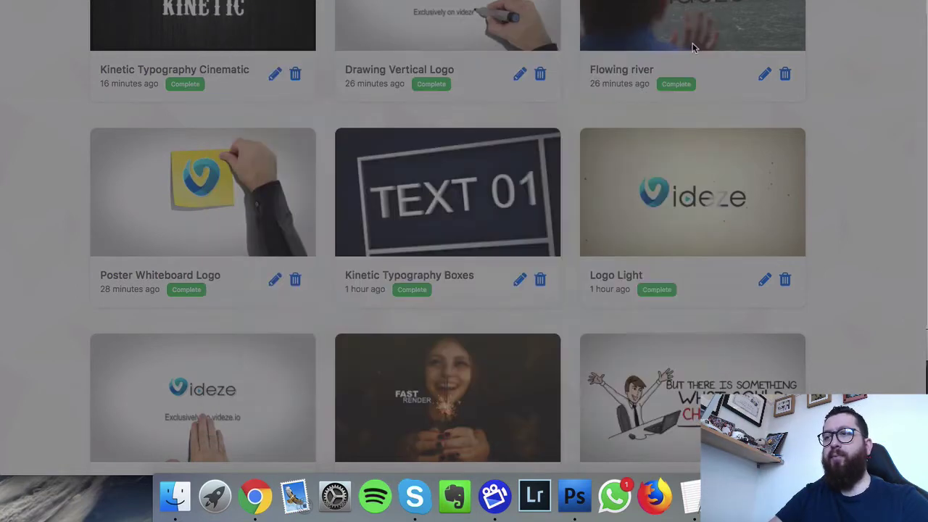
scroll(909, 207, up, 3)
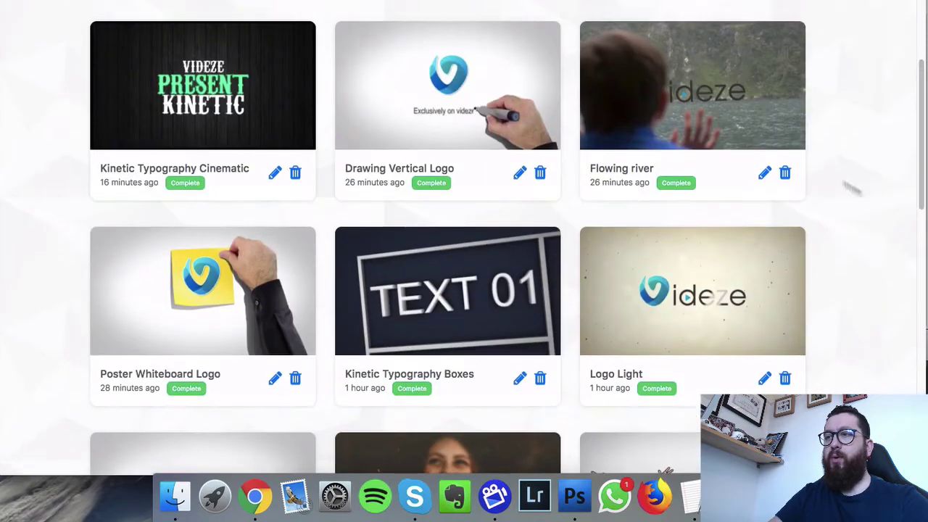
click(749, 120)
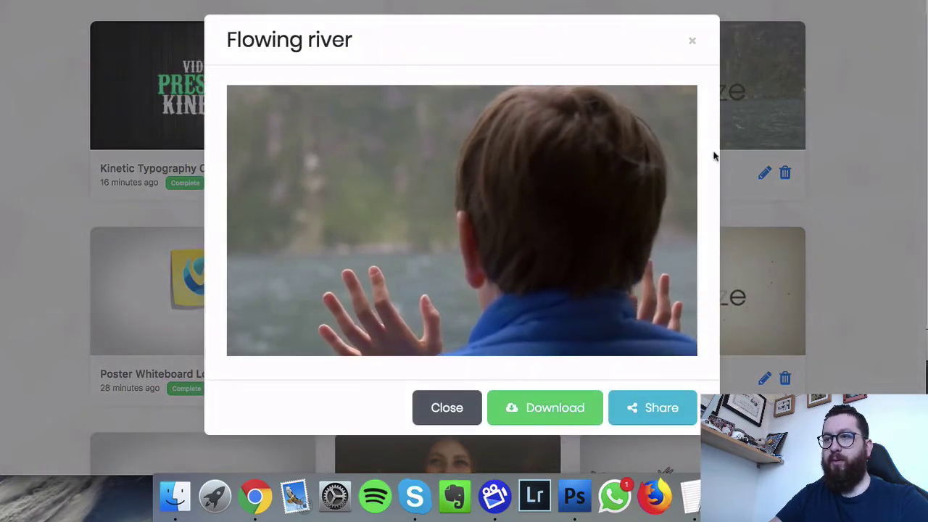
mouse_move(499, 209)
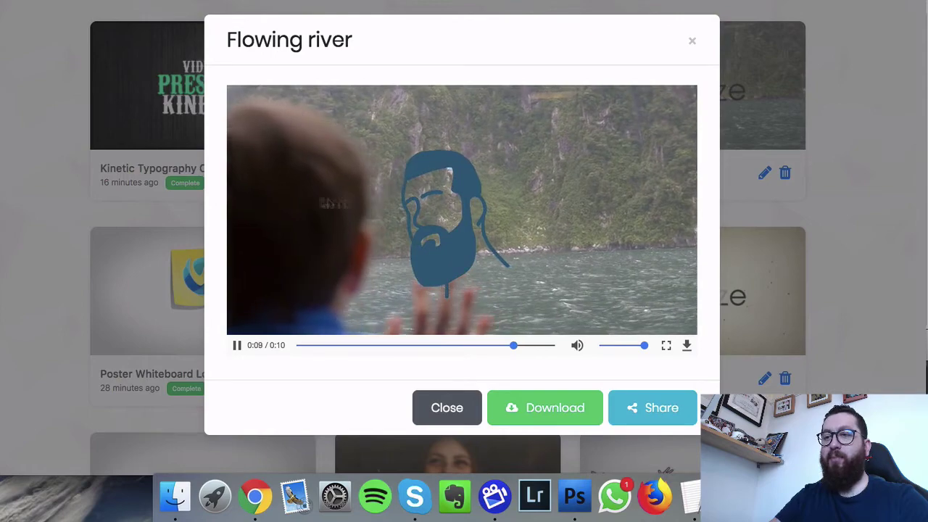
click(692, 41)
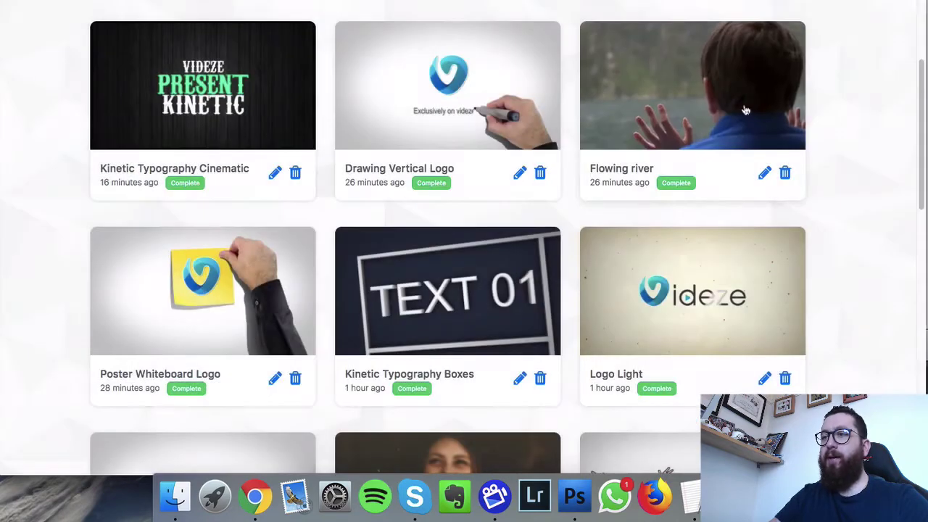
click(450, 109)
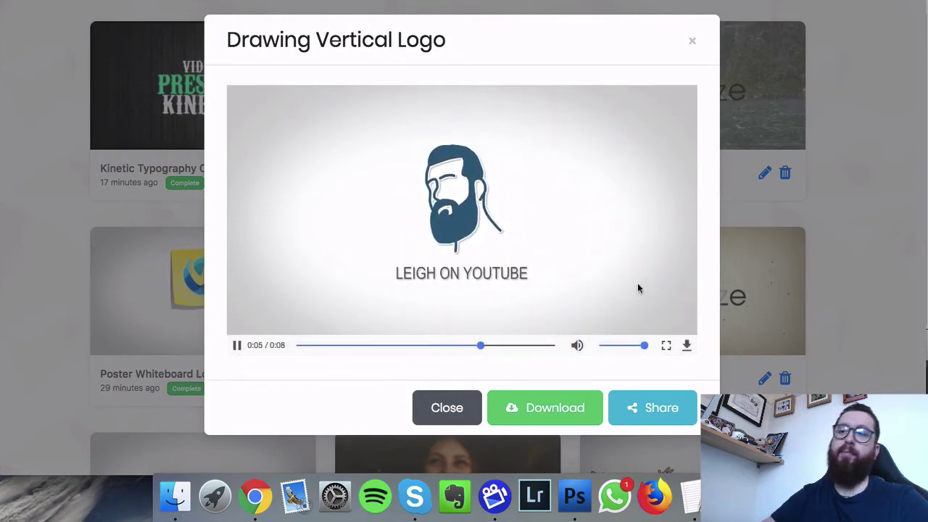
click(691, 41)
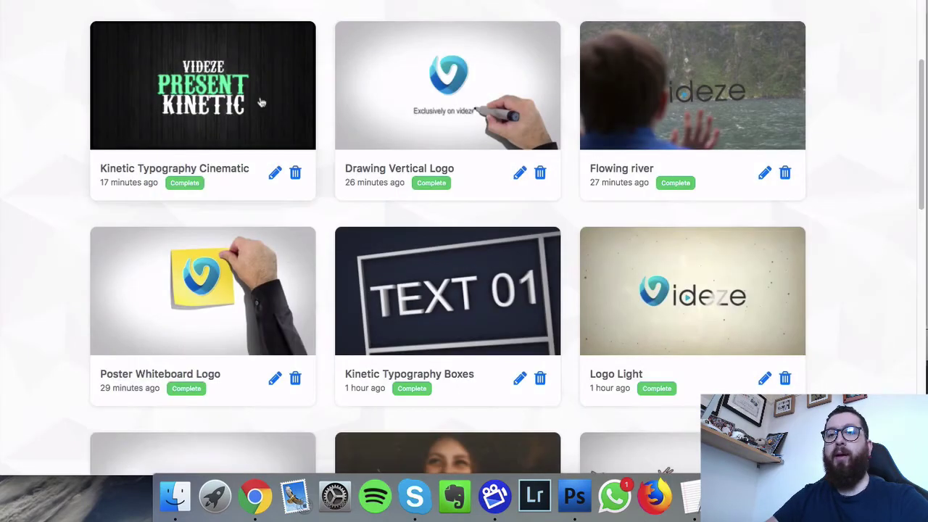
click(243, 105)
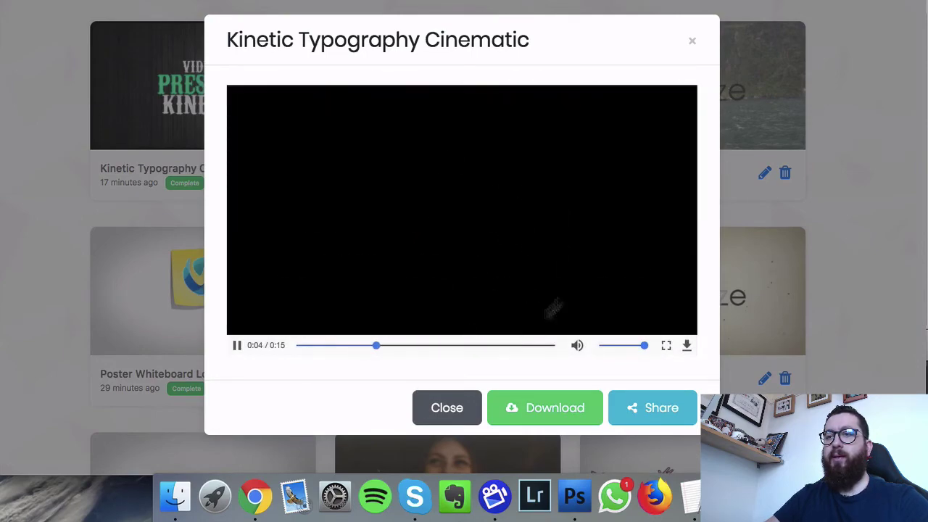
click(692, 40)
scroll(710, 174, down, 1)
scroll(713, 176, up, 1)
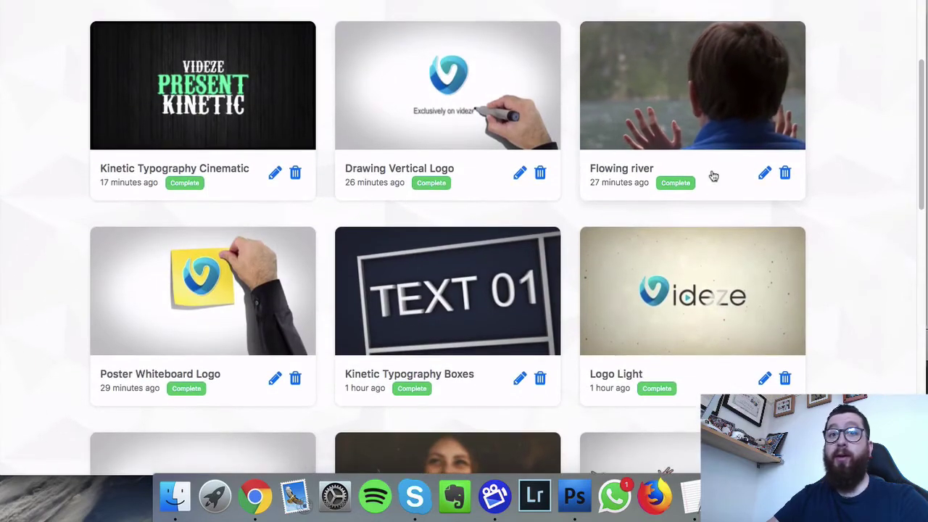
scroll(713, 175, up, 5)
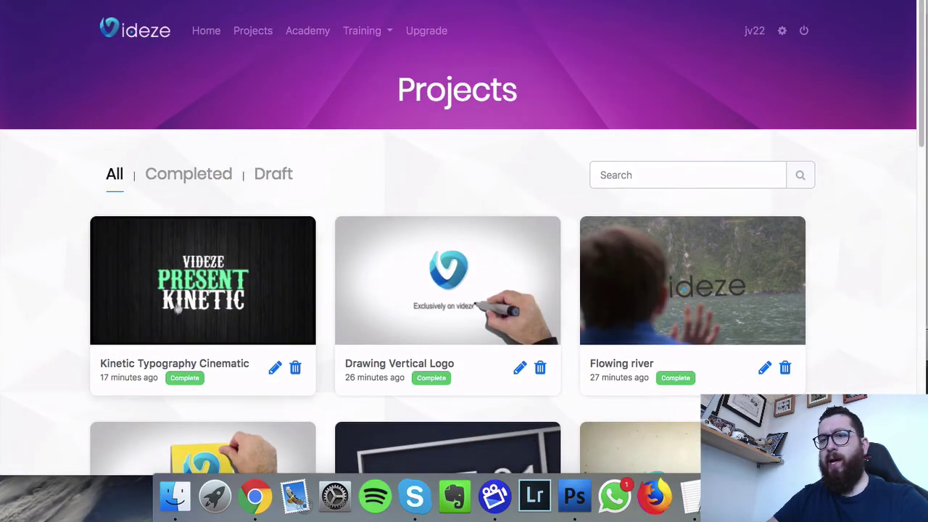